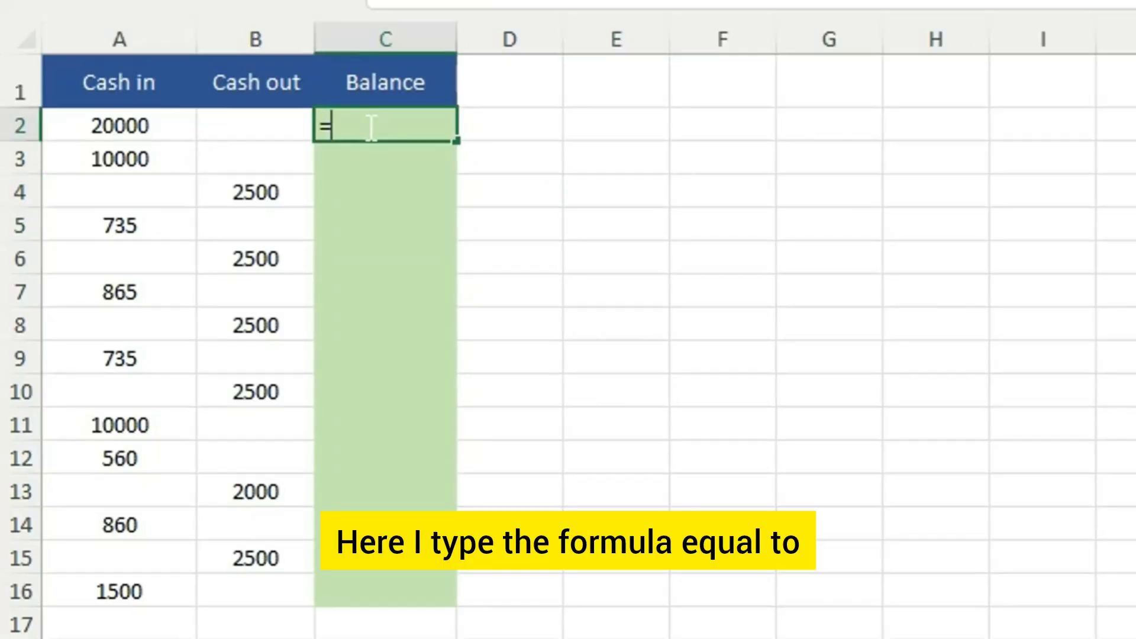
# Enter the formula =A2-B2 in cell C2 to calculate the first balance.
pyautogui.write('=A')
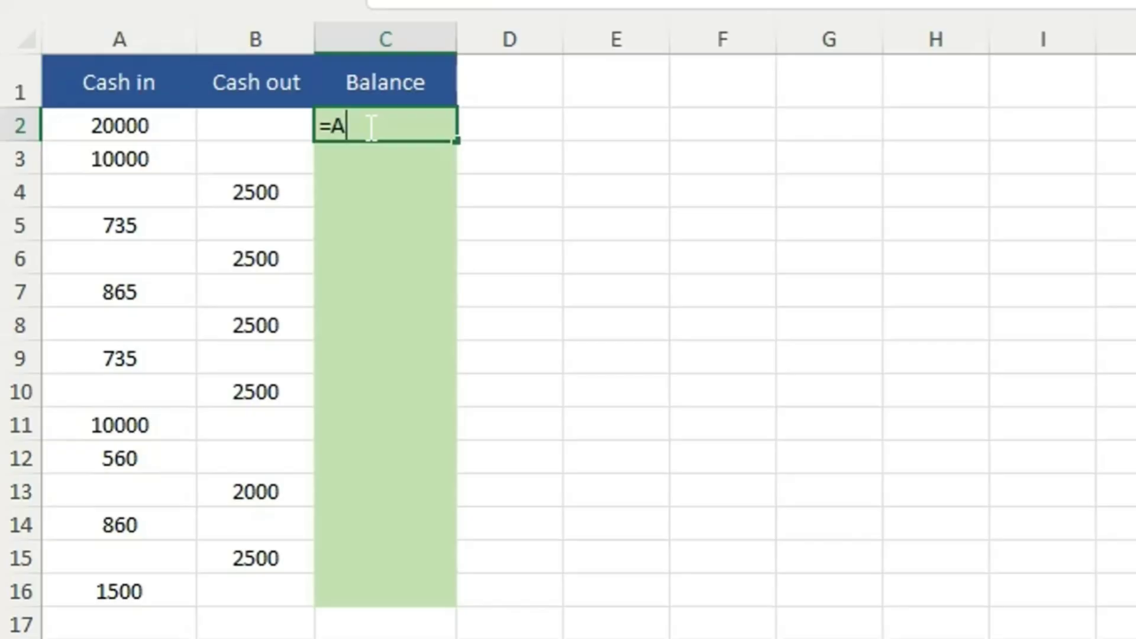
pyautogui.write('2')
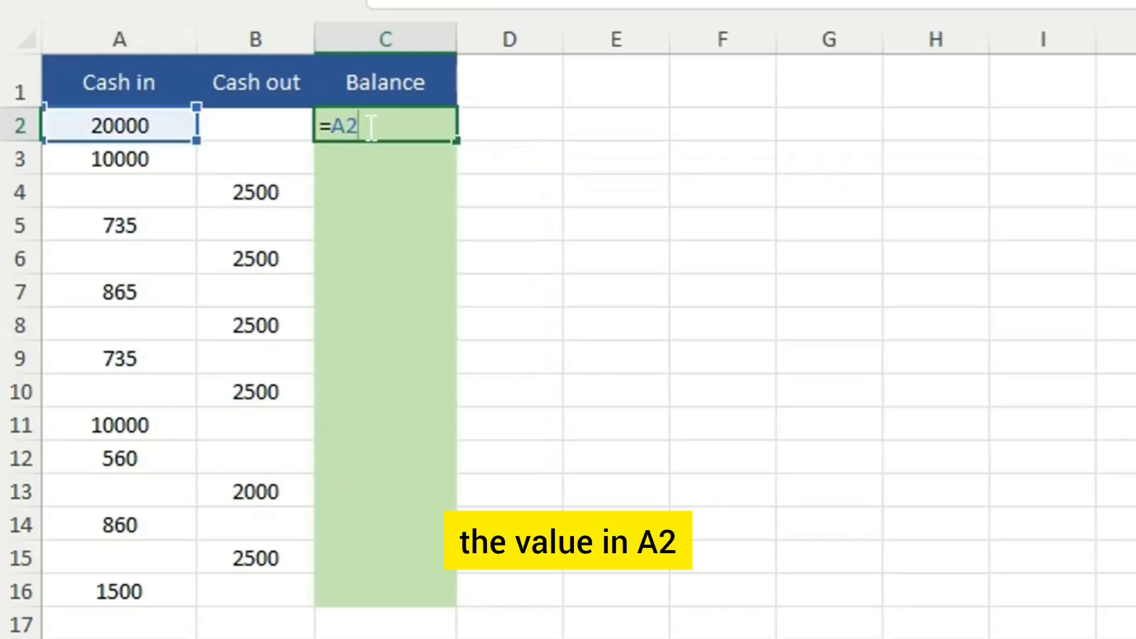
pyautogui.write('+')
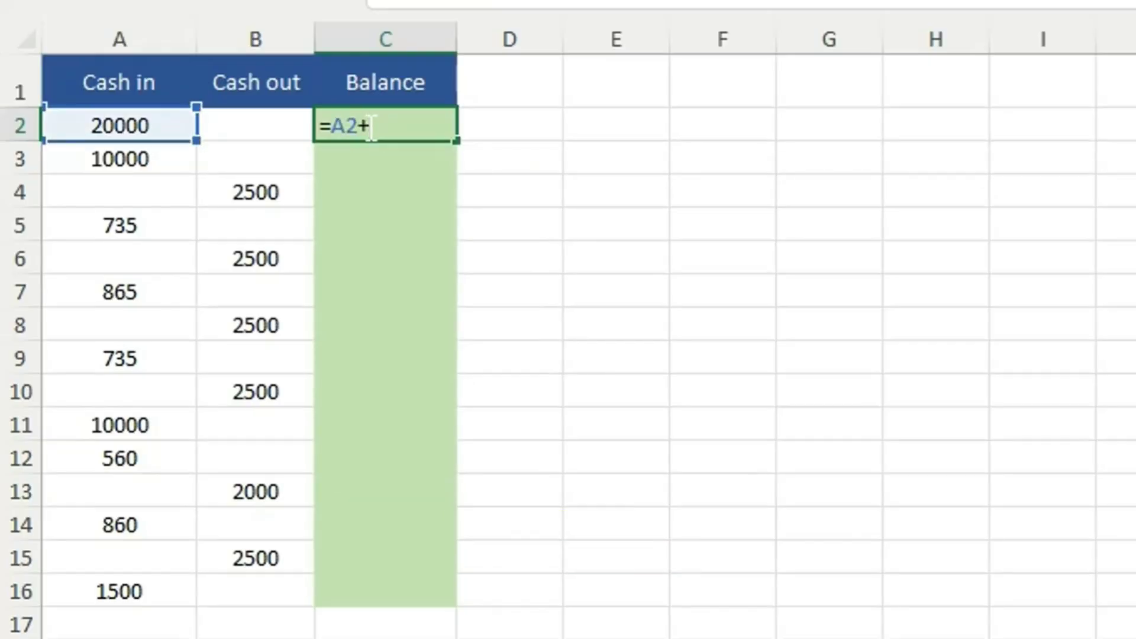
pyautogui.press('BackSpace')
pyautogui.write('-A')
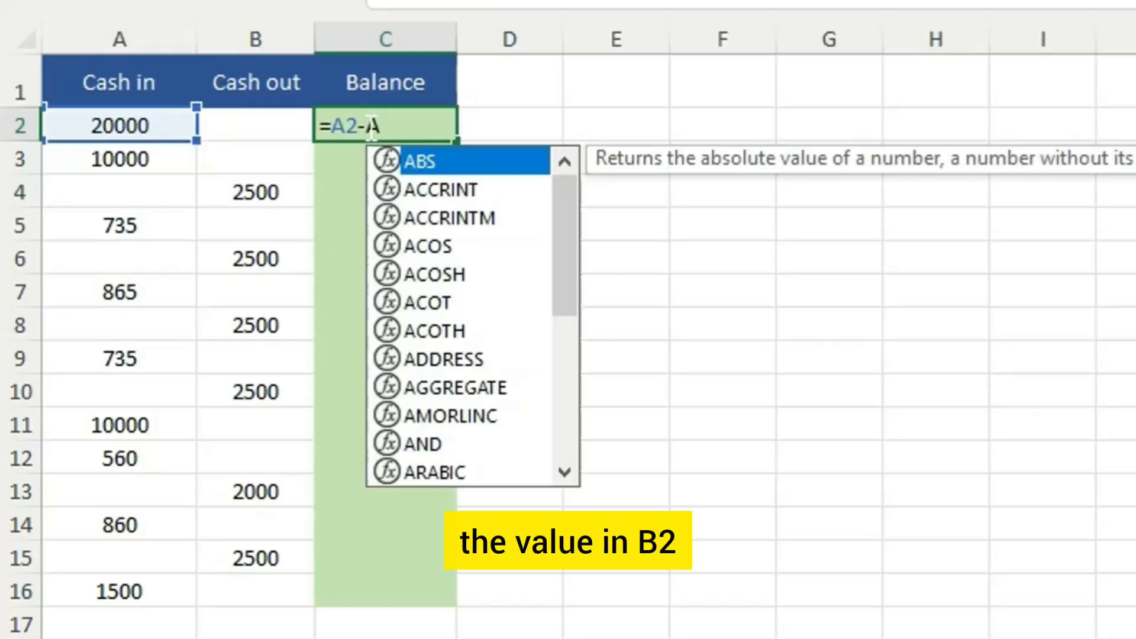
pyautogui.press('BackSpace')
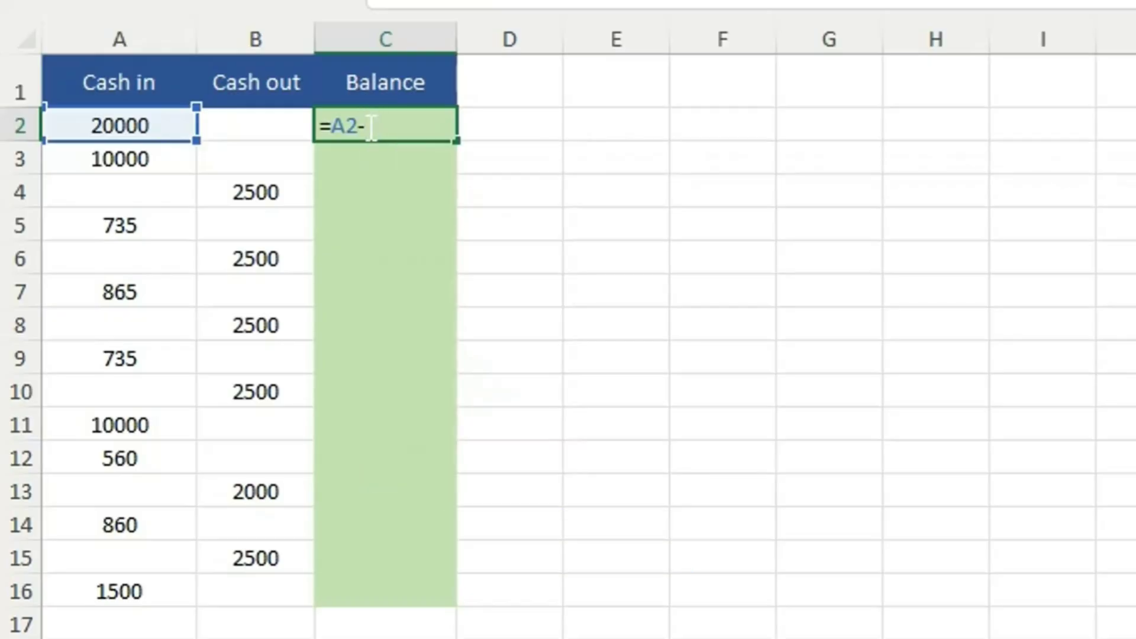
pyautogui.write('B2')
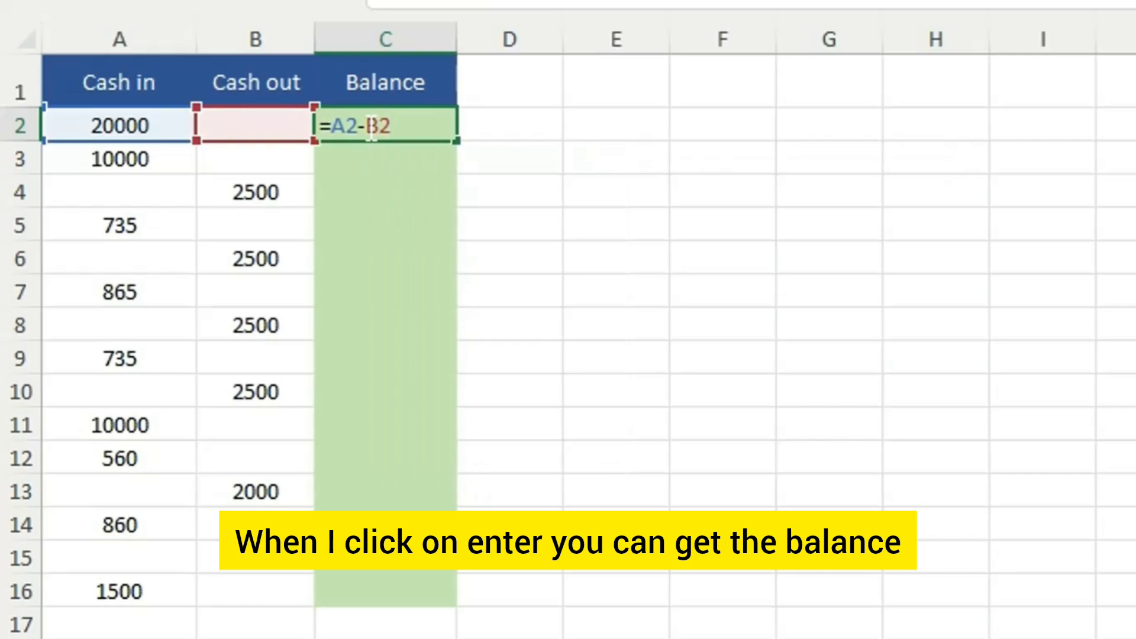
pyautogui.press('Return')
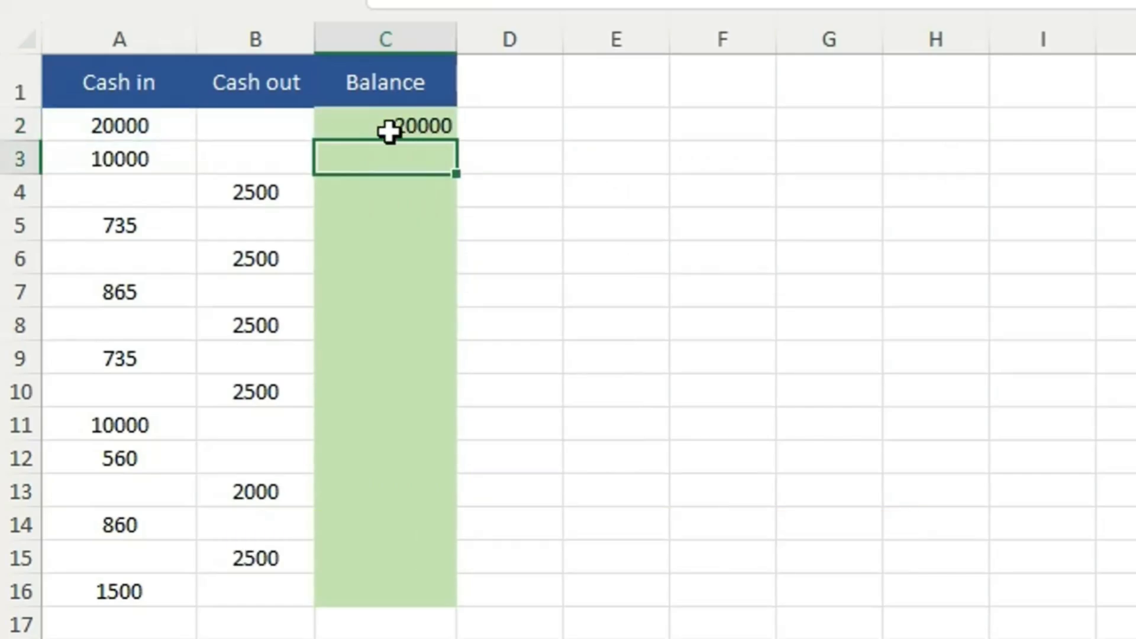
# Center the contents of the Balance column (column C) horizontally.
pyautogui.click(399, 40)
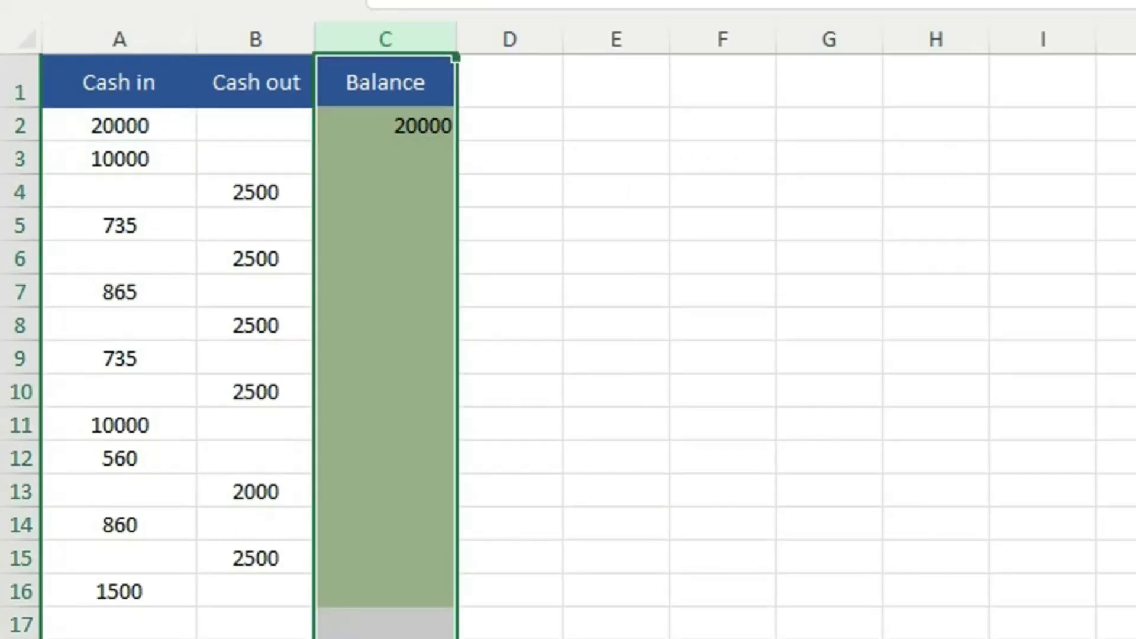
pyautogui.hotkey('alt', 'h')
pyautogui.press('a')
pyautogui.press('c')
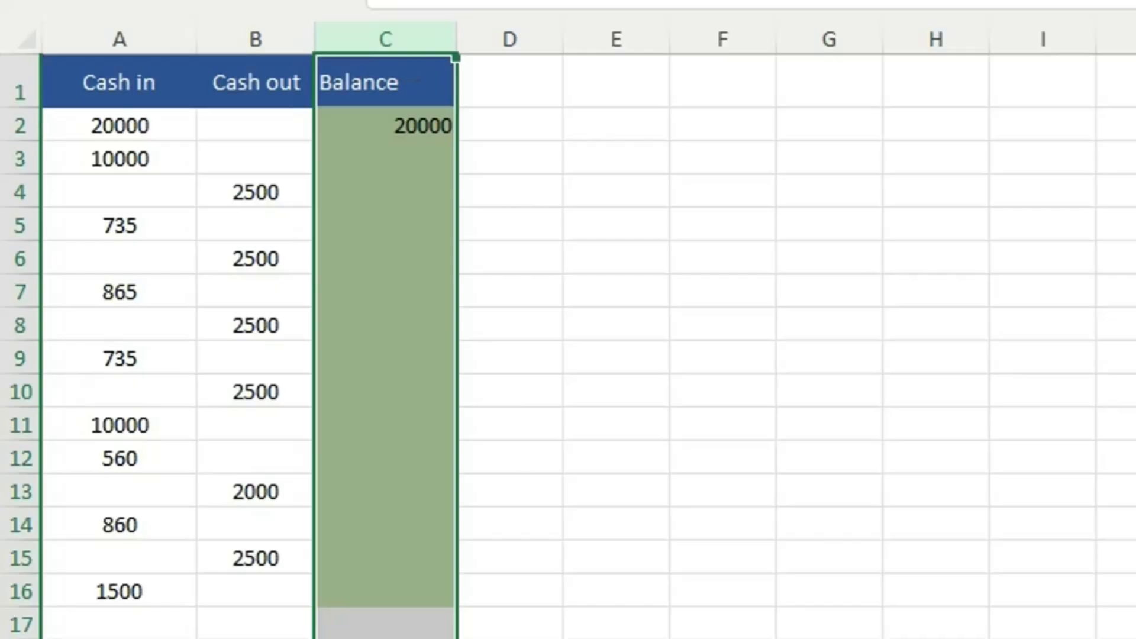
pyautogui.hotkey('alt', 'h')
pyautogui.press('a')
pyautogui.press('c')
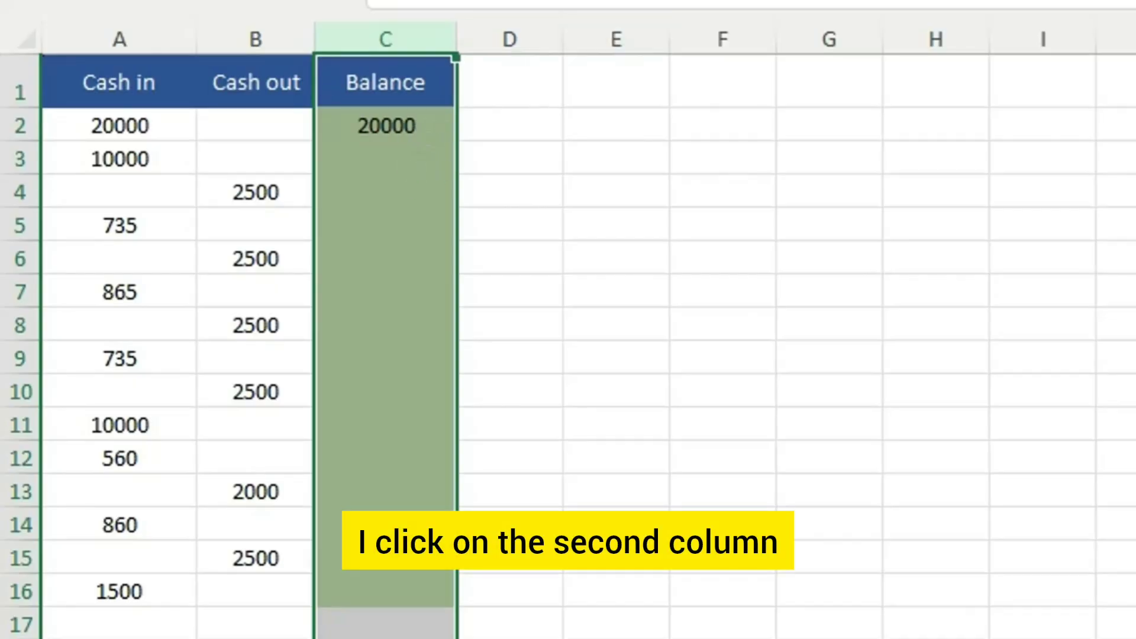
pyautogui.click(516, 302)
# Enter the running balance formula =C2+A3-B3 in cell C3.
pyautogui.click(369, 160)
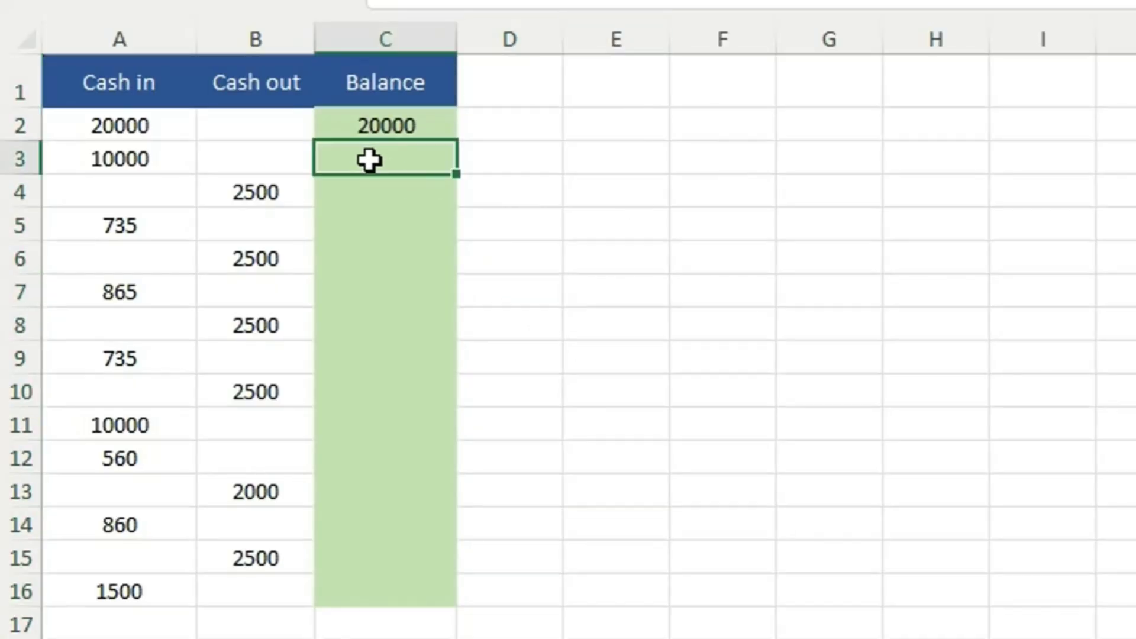
pyautogui.write('=')
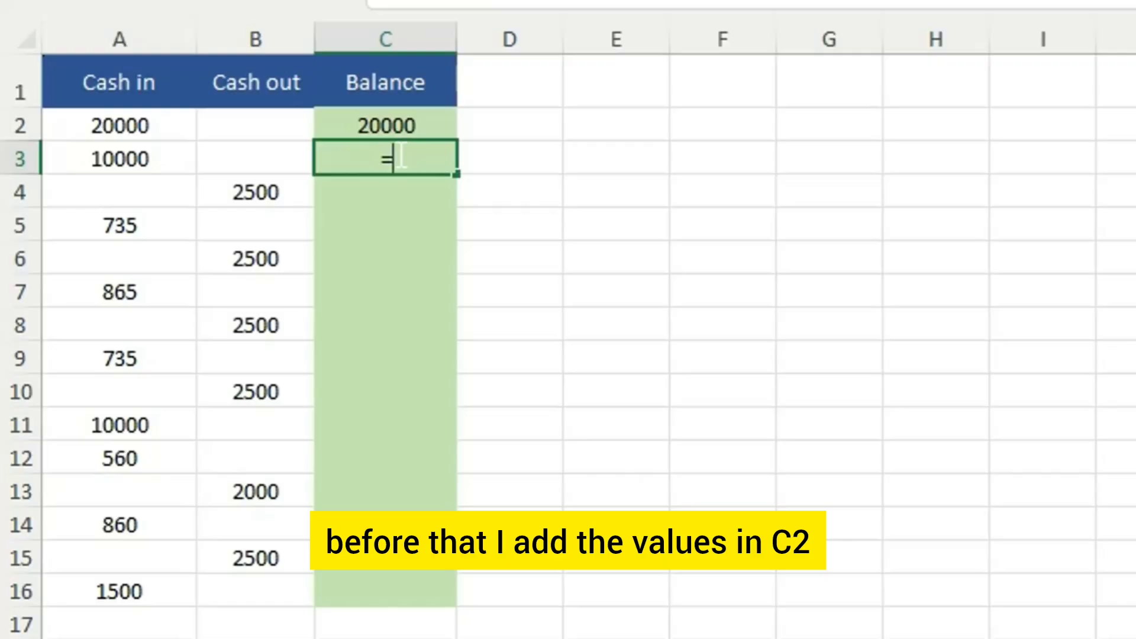
pyautogui.write('C')
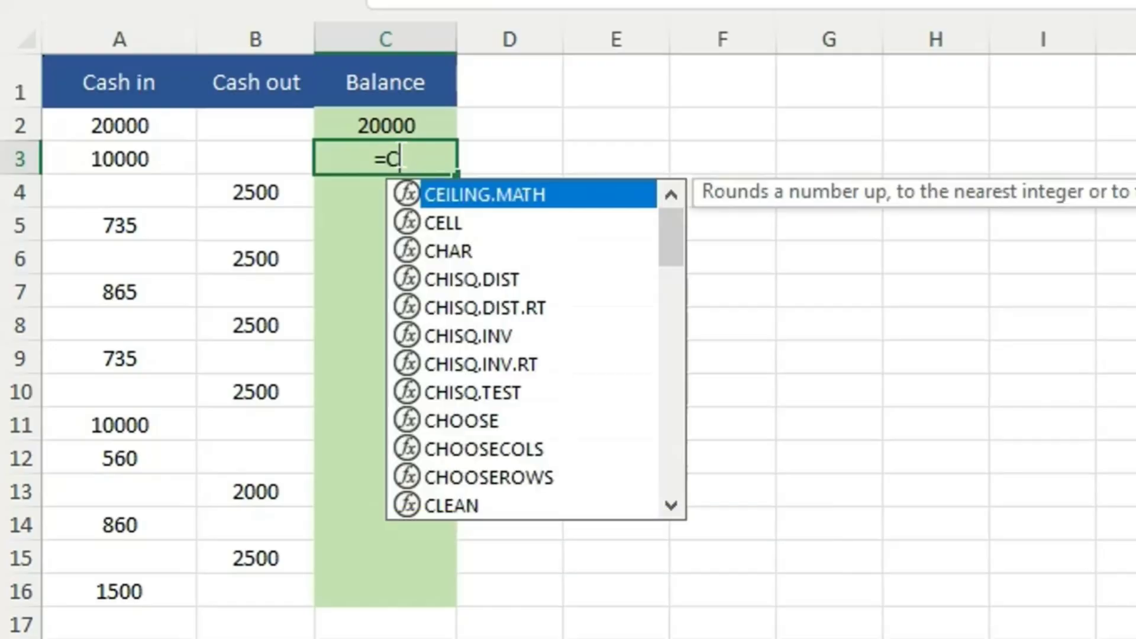
pyautogui.write('2')
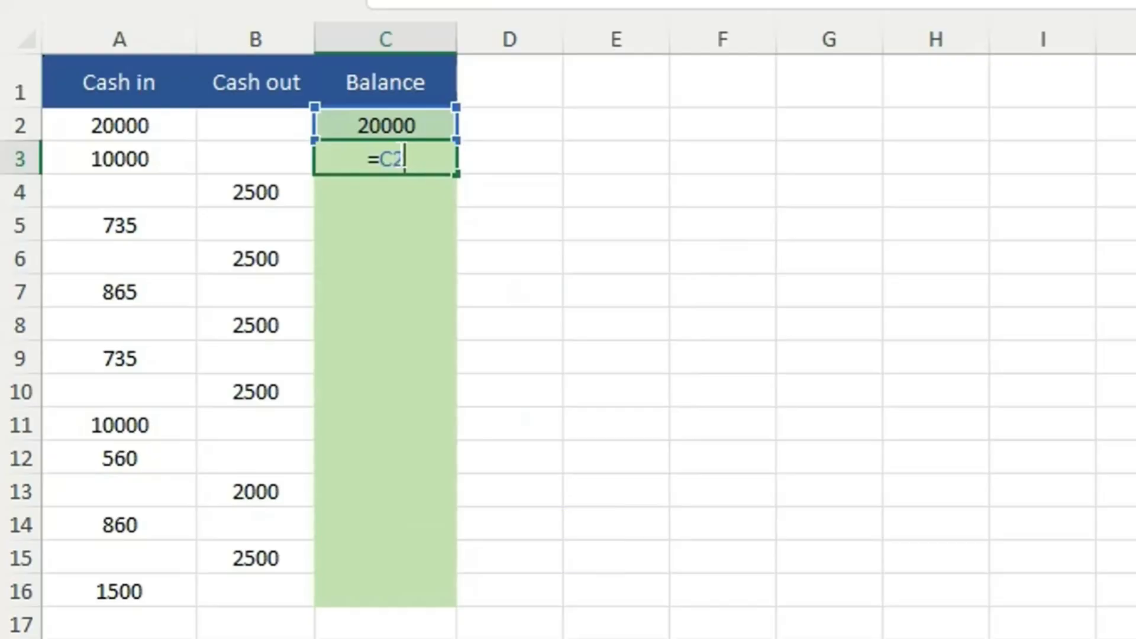
pyautogui.write('+')
pyautogui.write('A')
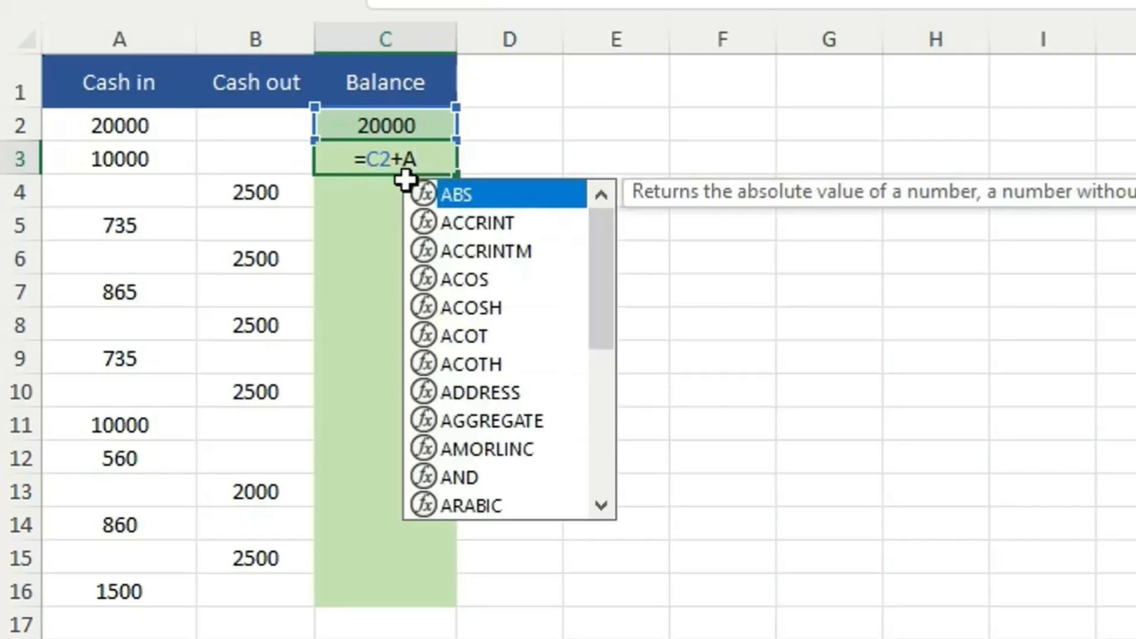
pyautogui.write('3-')
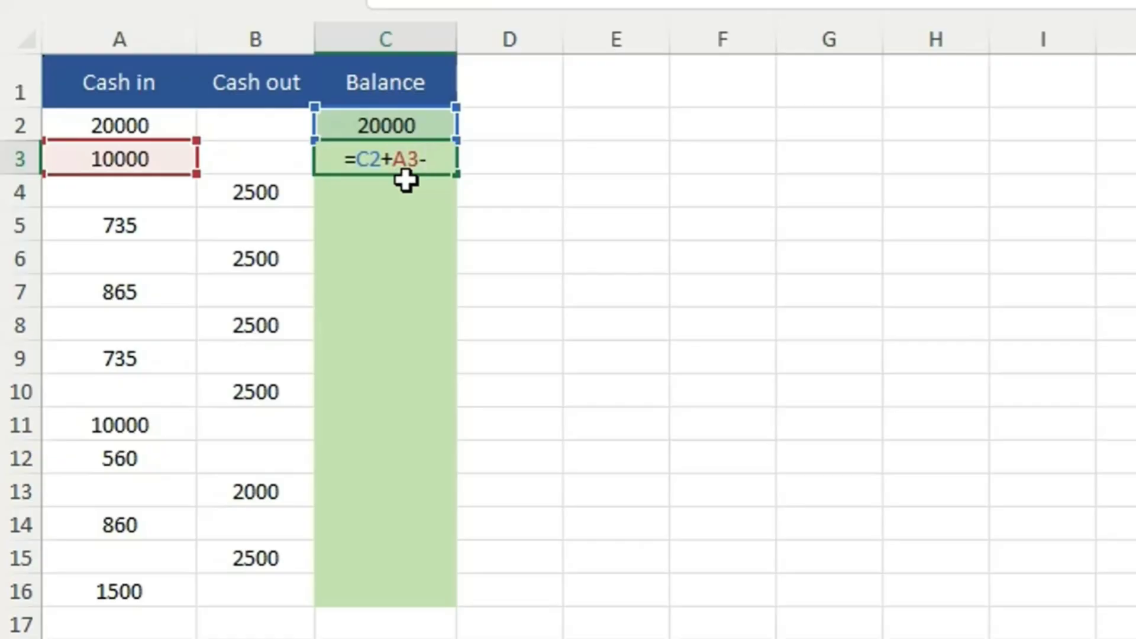
pyautogui.write('B3')
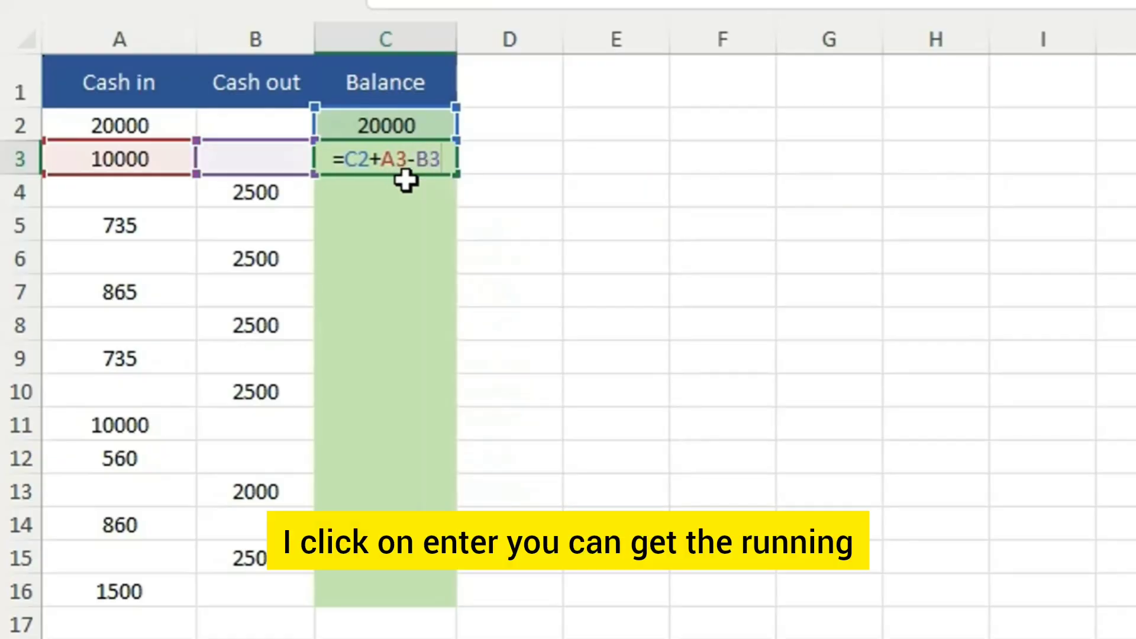
pyautogui.press('Return')
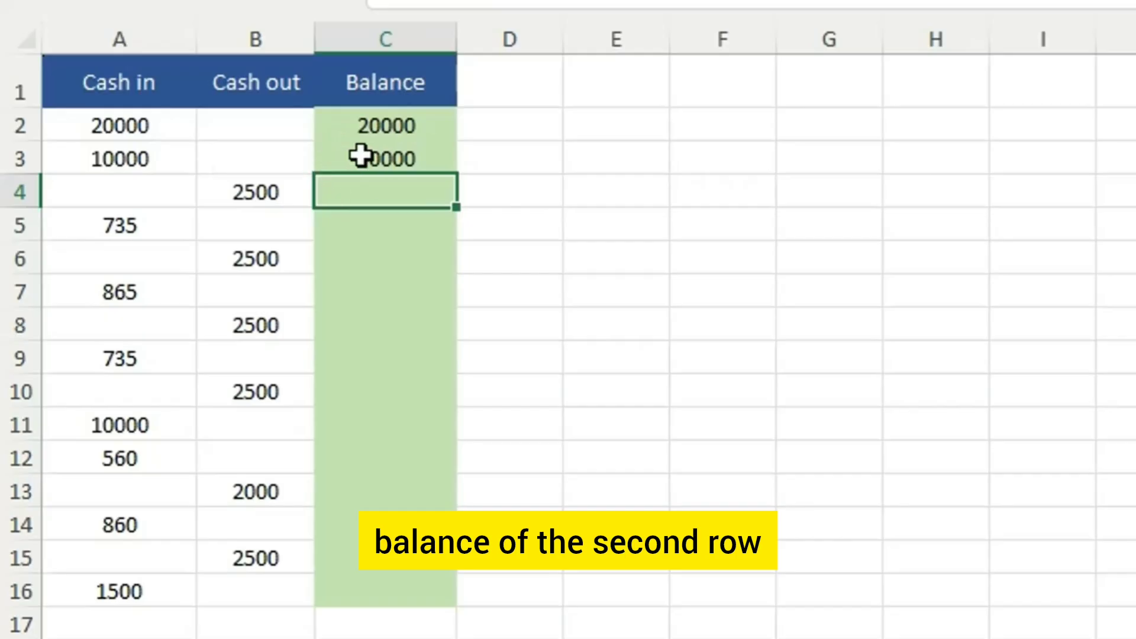
# Fill the running balance formula from C3 down through C16.
pyautogui.click(432, 159)
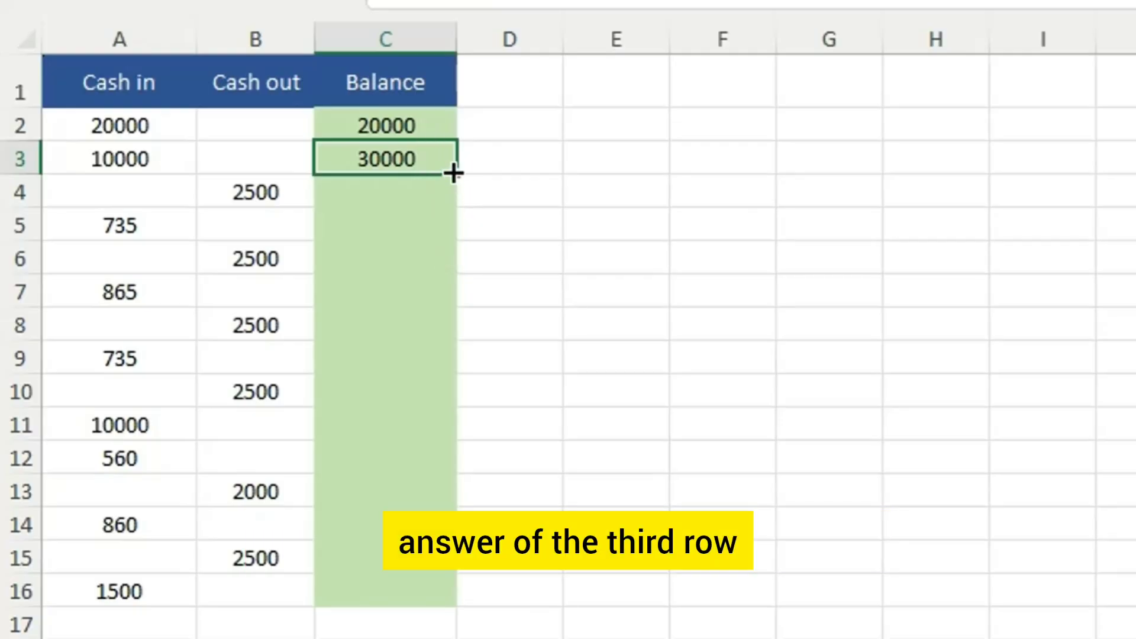
pyautogui.moveTo(455, 174); pyautogui.dragTo(458, 210)
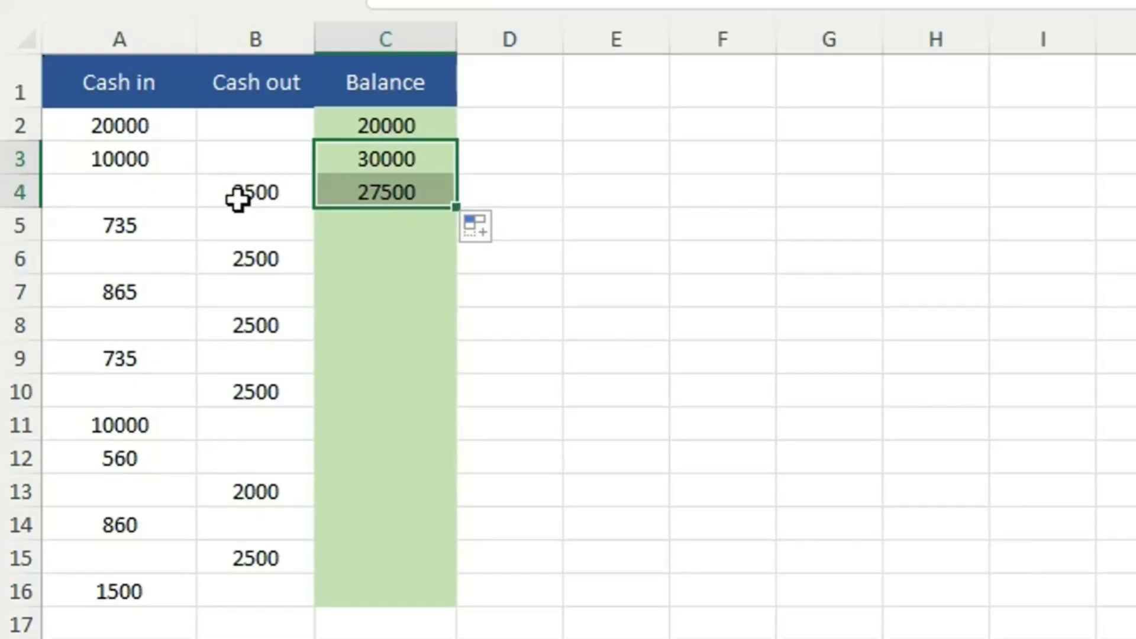
pyautogui.doubleClick(455, 207)
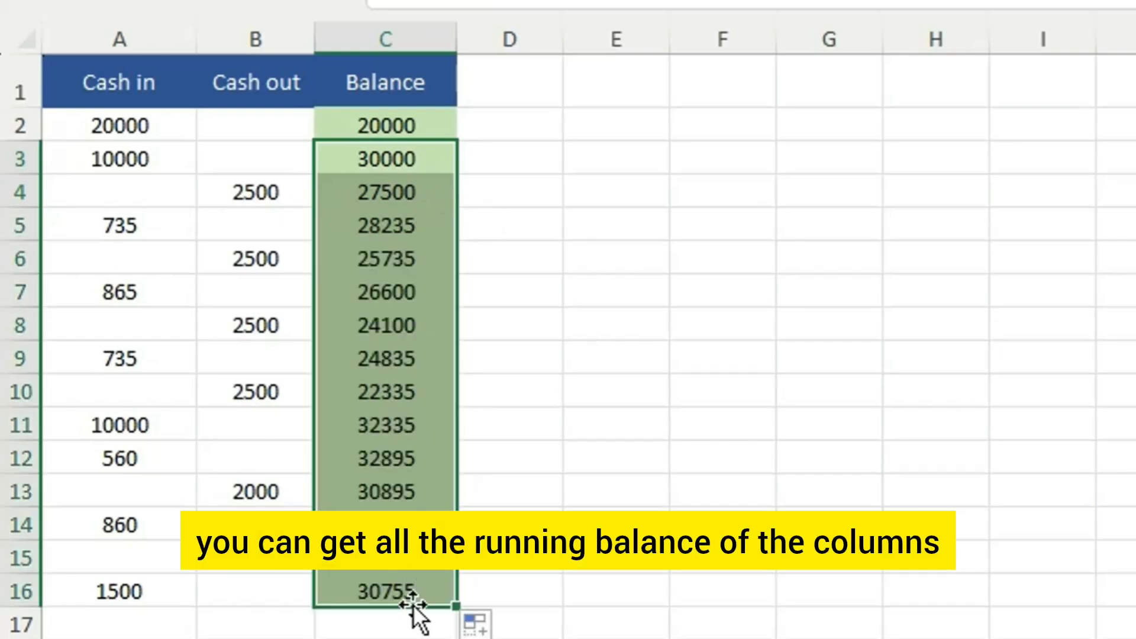
pyautogui.click(533, 565)
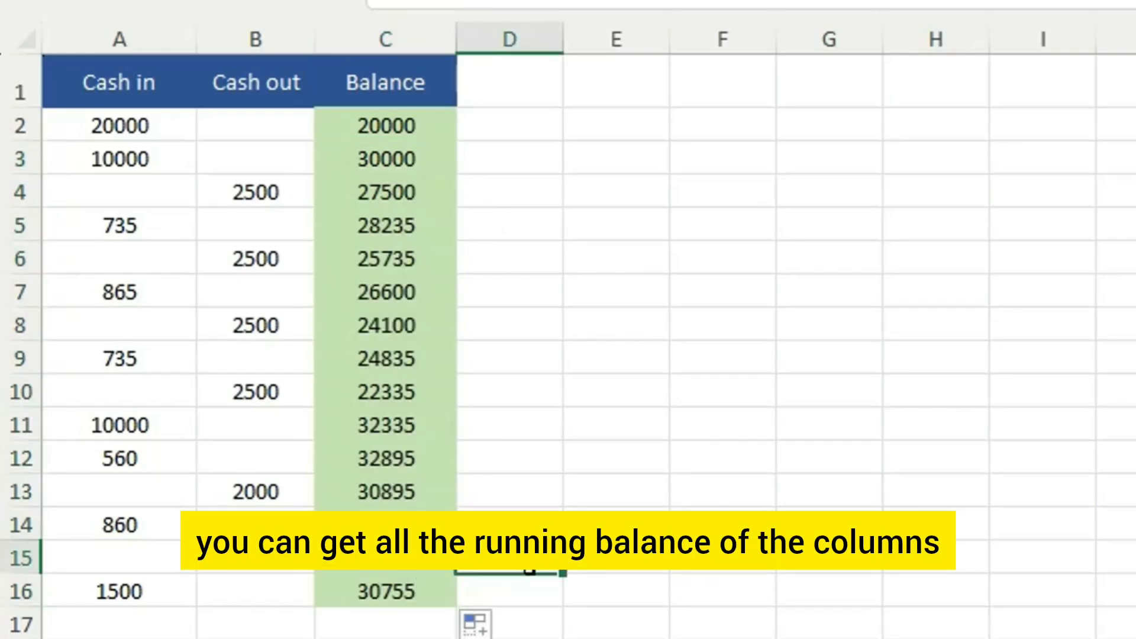
pyautogui.click(546, 499)
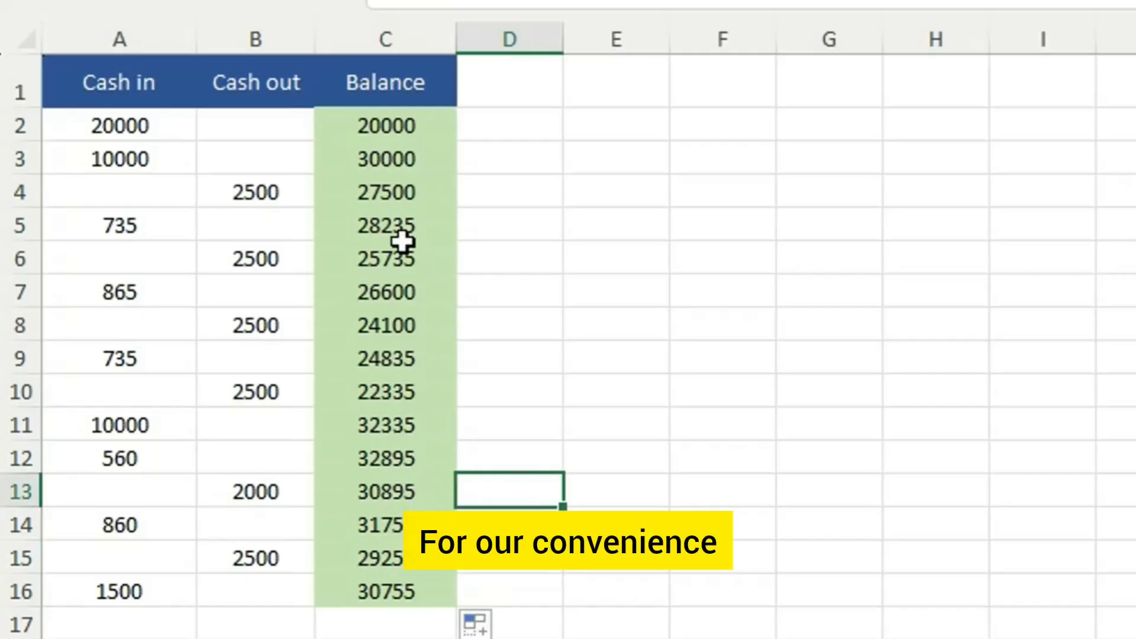
# Convert the range A1:C16 into a table with headers.
pyautogui.scroll(-1, 561, 516)
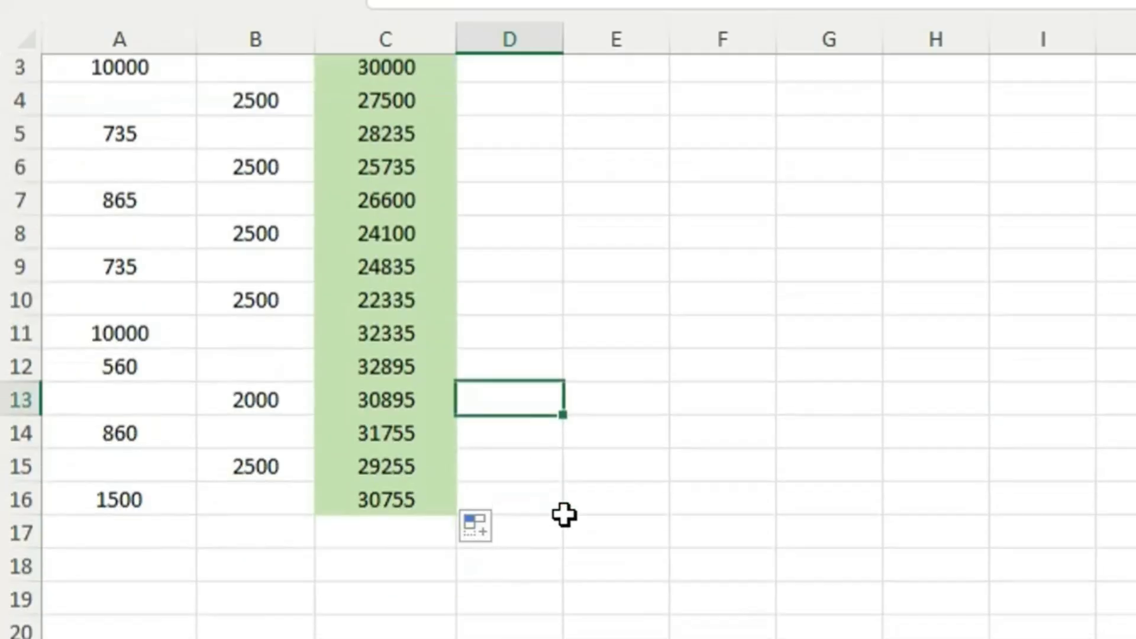
pyautogui.scroll(1, 427, 443)
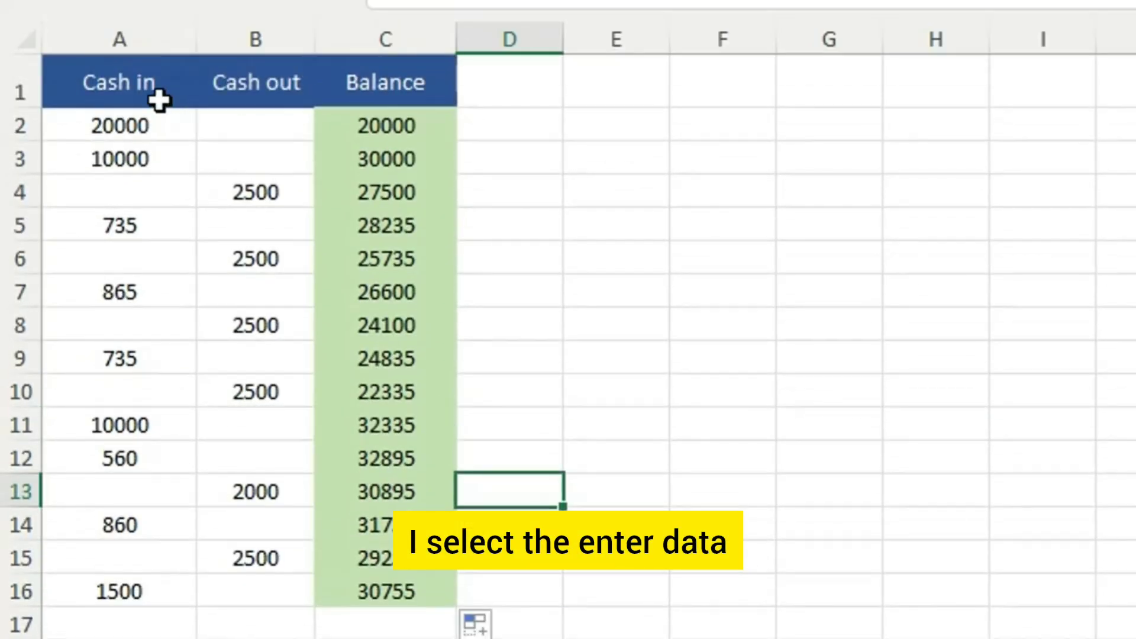
pyautogui.moveTo(157, 102); pyautogui.dragTo(426, 592)
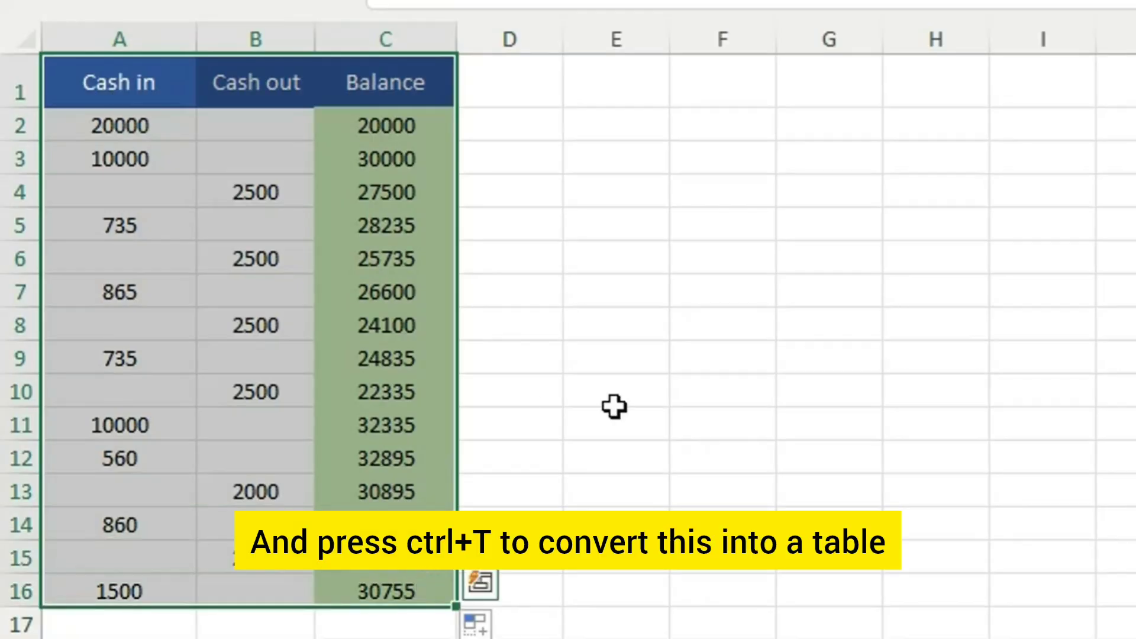
pyautogui.hotkey('ctrl', 't')
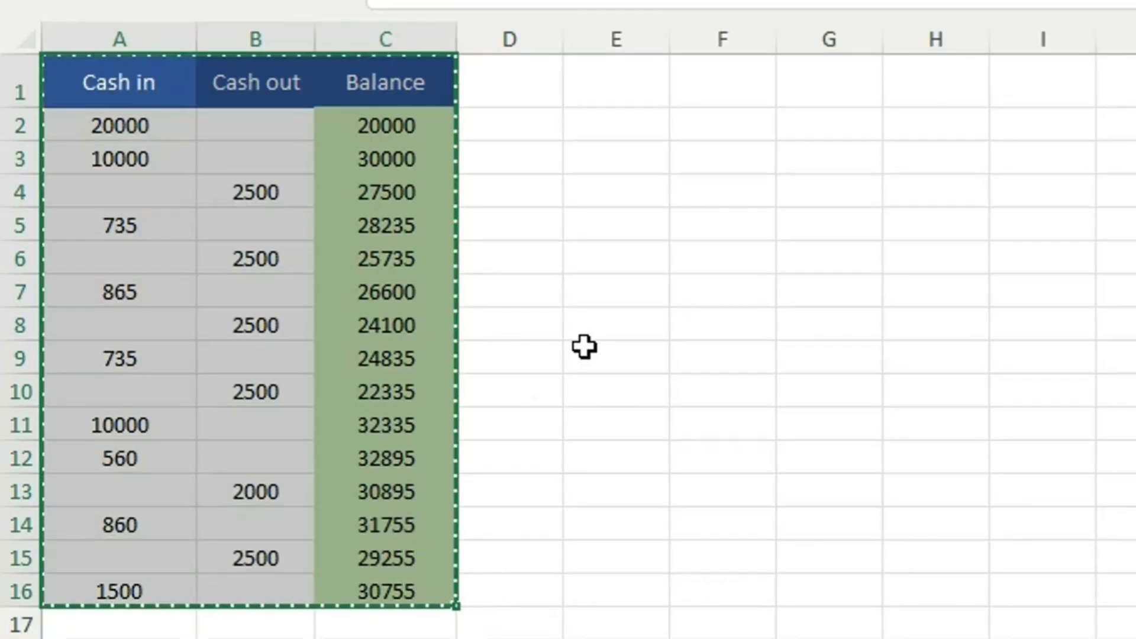
pyautogui.click(670, 356)
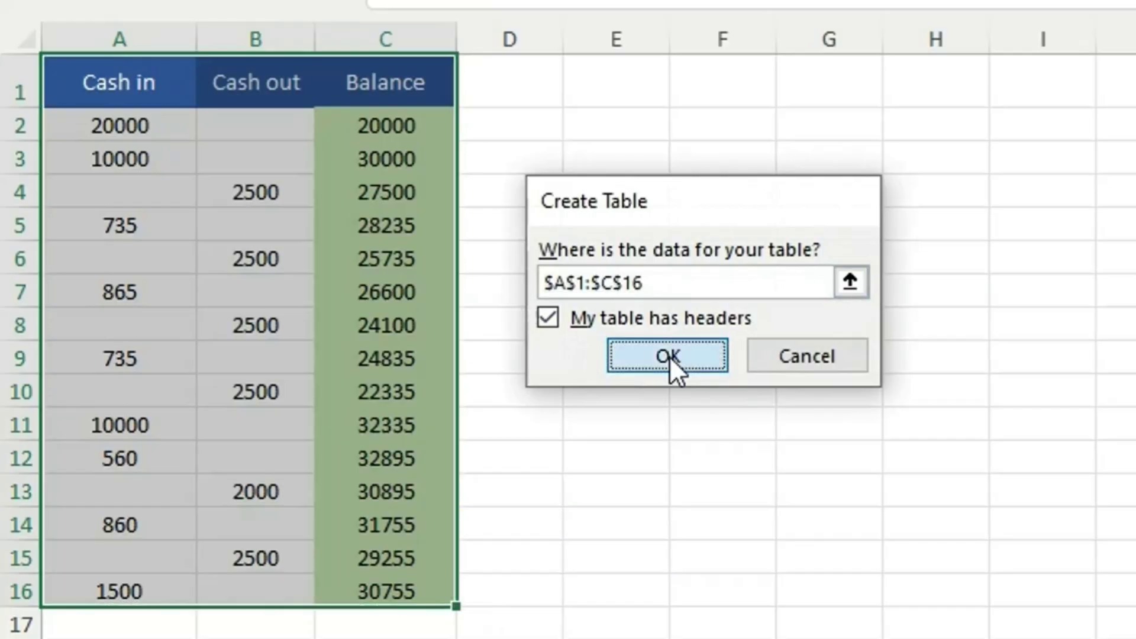
# Add a new row 17 at the end of the table and enter 245 as its Cash in value.
pyautogui.scroll(-1, 416, 428)
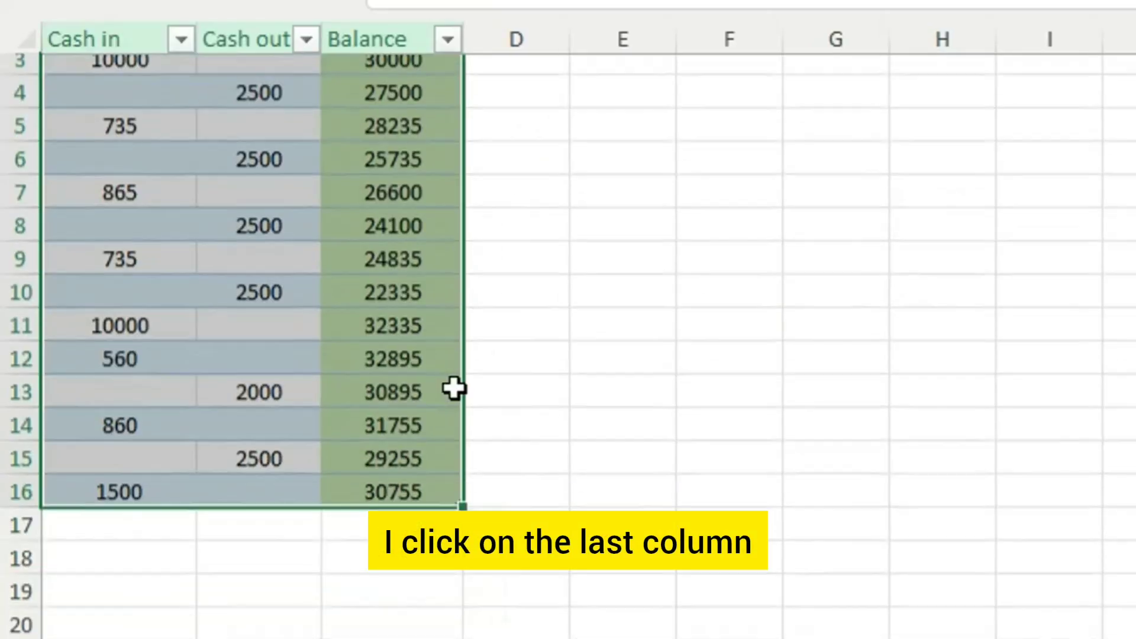
pyautogui.click(429, 493)
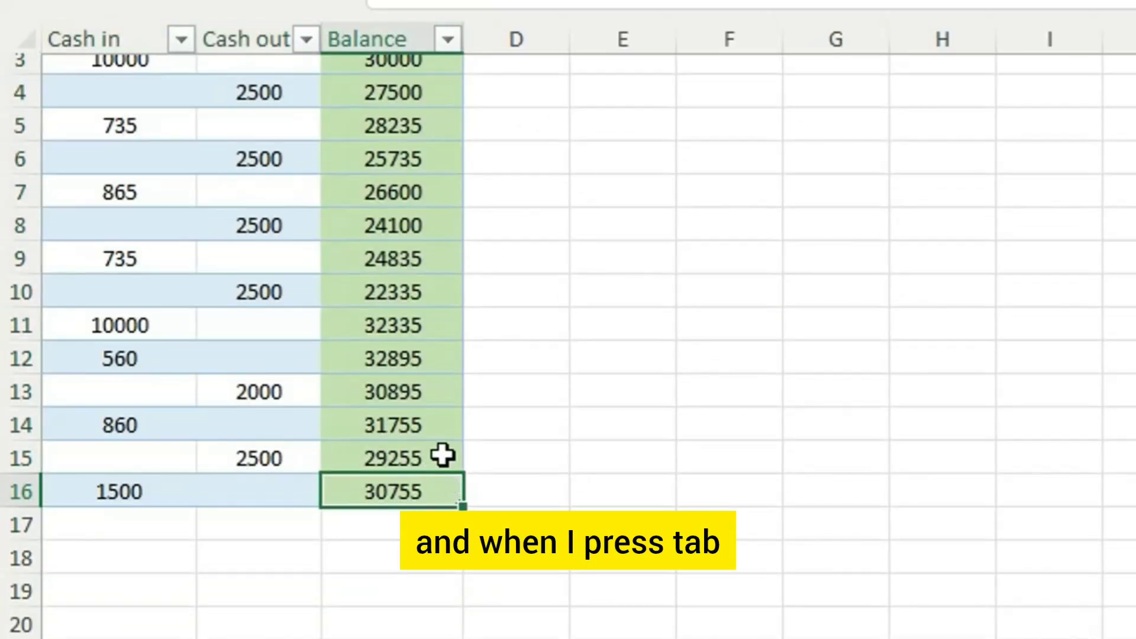
pyautogui.press('Tab')
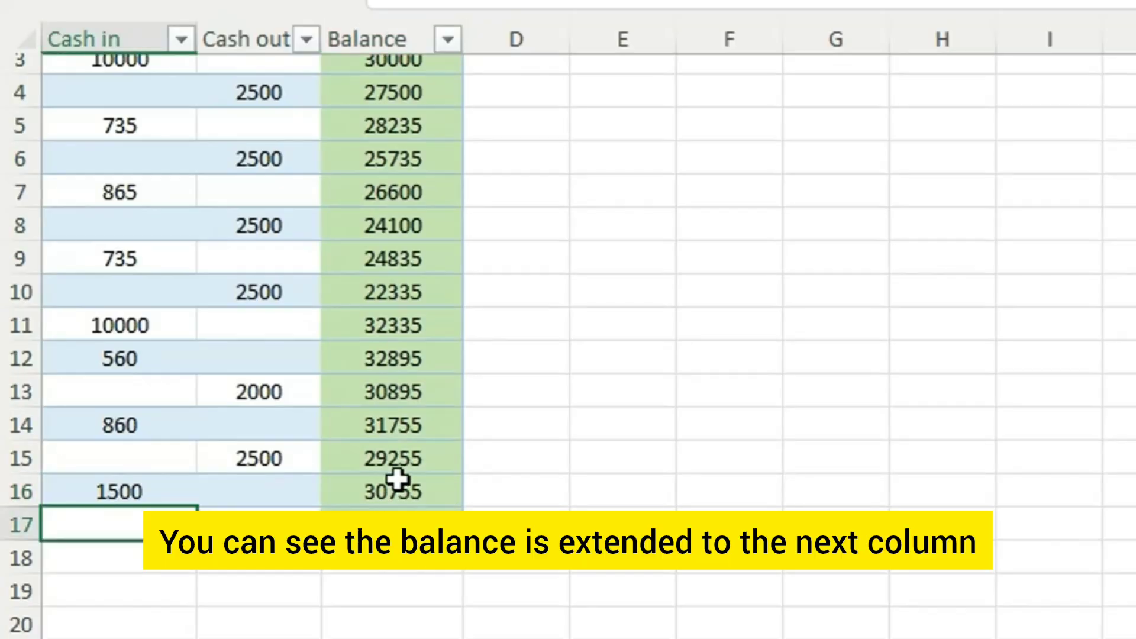
pyautogui.press('F2')
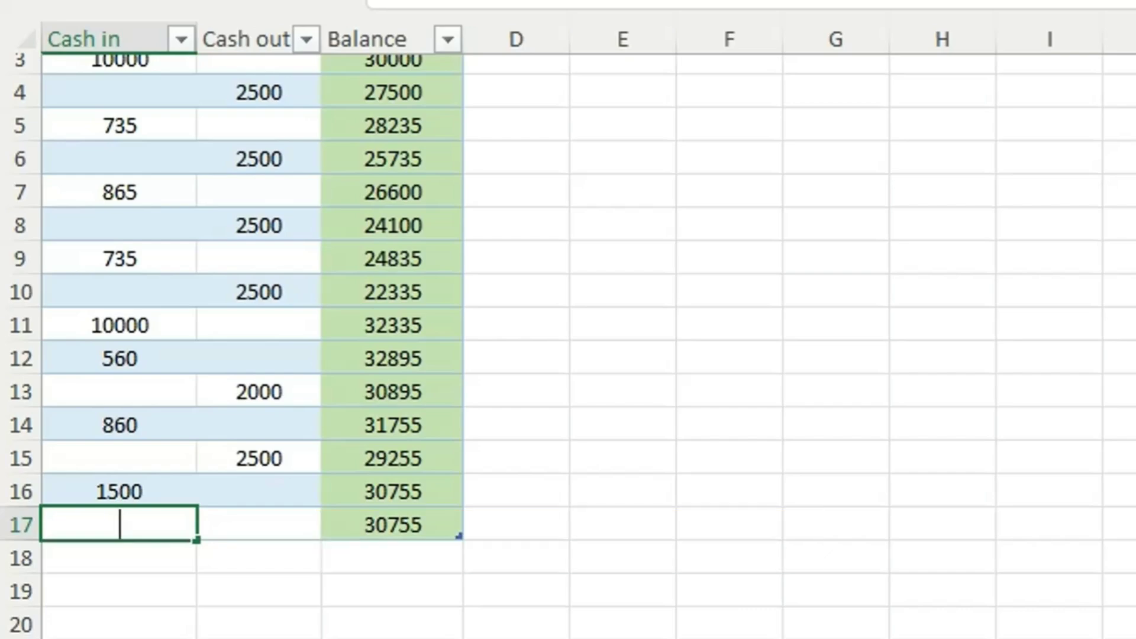
pyautogui.write('245')
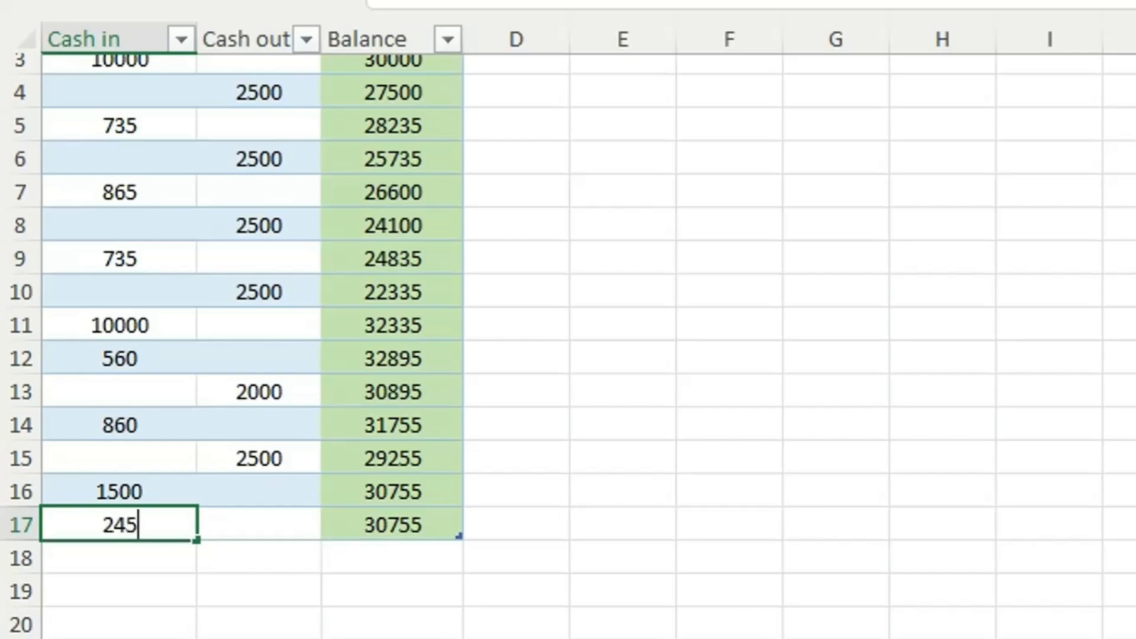
pyautogui.click(434, 510)
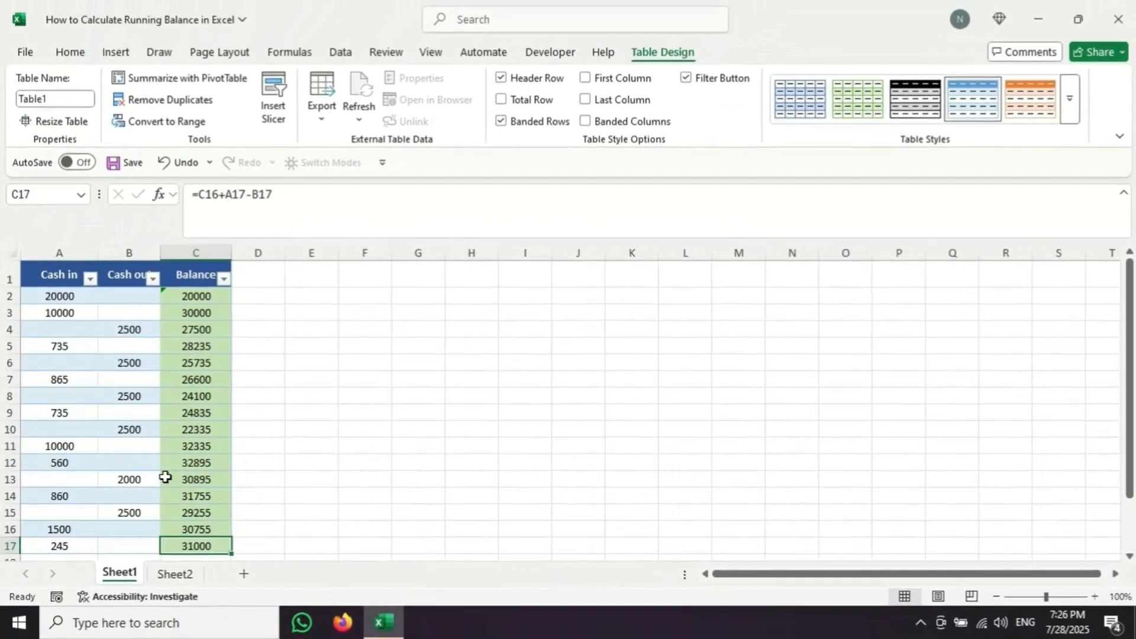
pyautogui.scroll(-1, 165, 477)
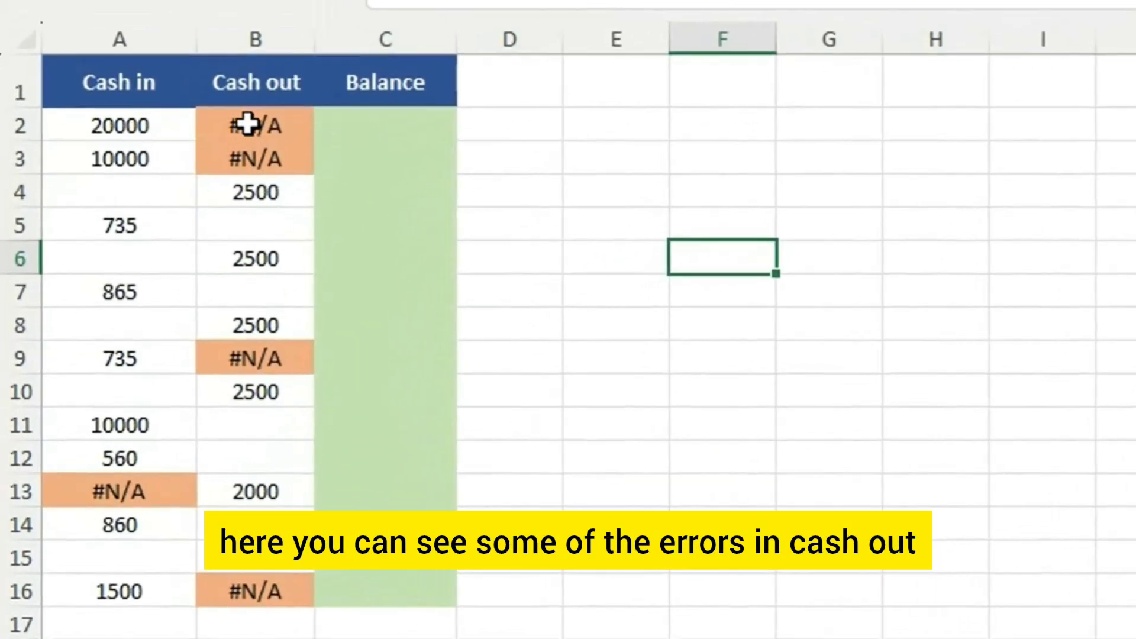
# Inspect the error cells in the Cash out and Cash in columns.
pyautogui.click(266, 123)
pyautogui.click(264, 155)
pyautogui.click(284, 355)
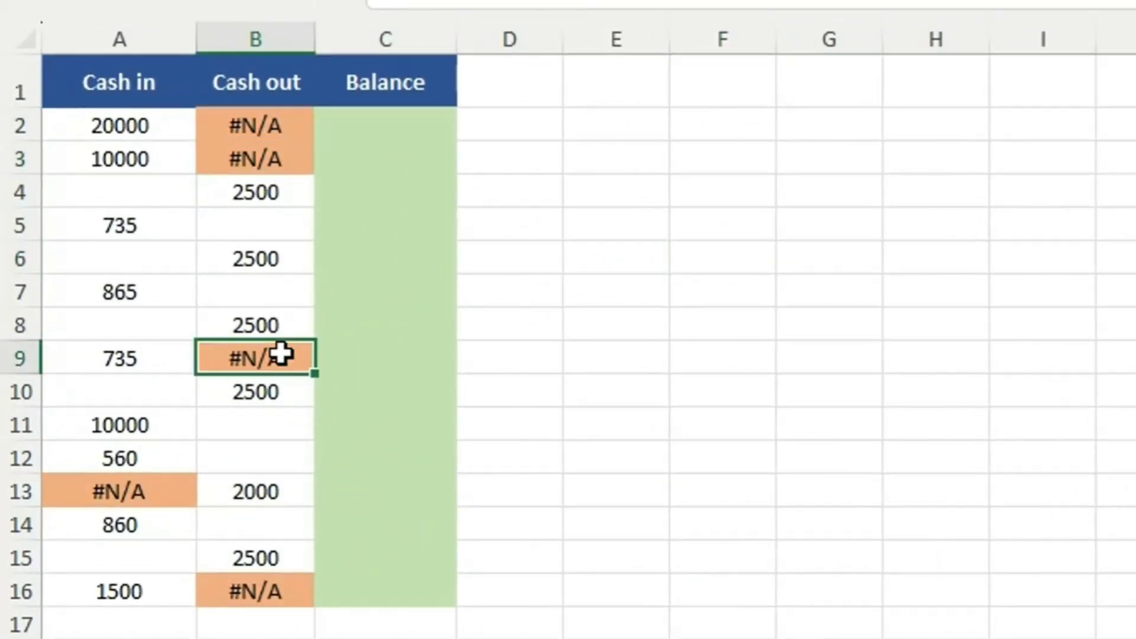
pyautogui.click(190, 492)
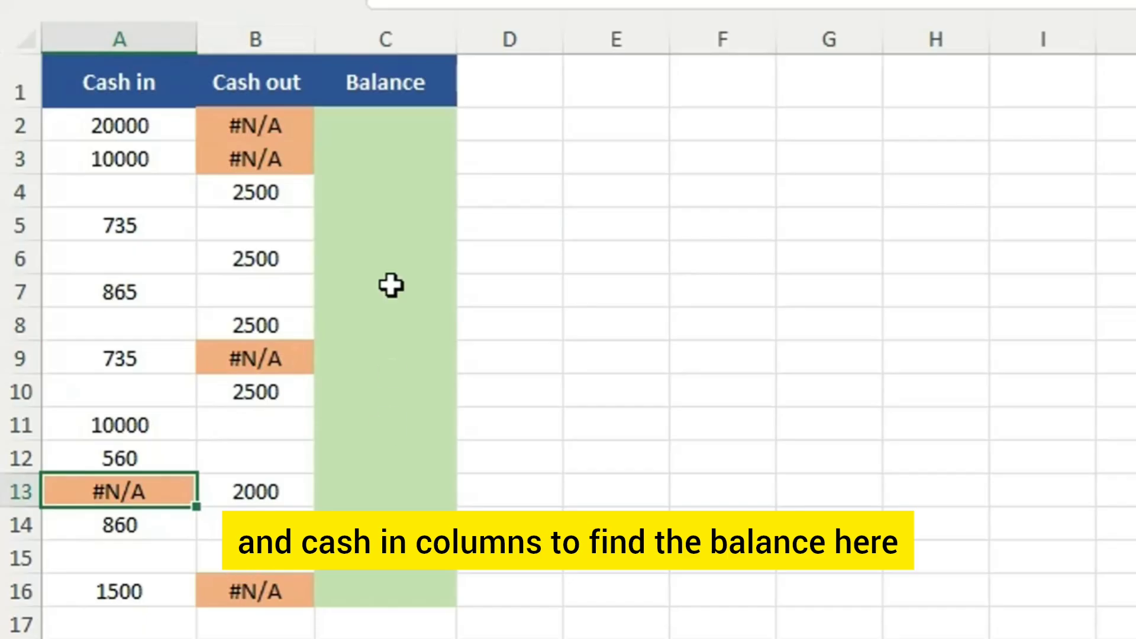
# Try the plain subtraction formula =A2-B2 in Balance cell C2.
pyautogui.doubleClick(364, 121)
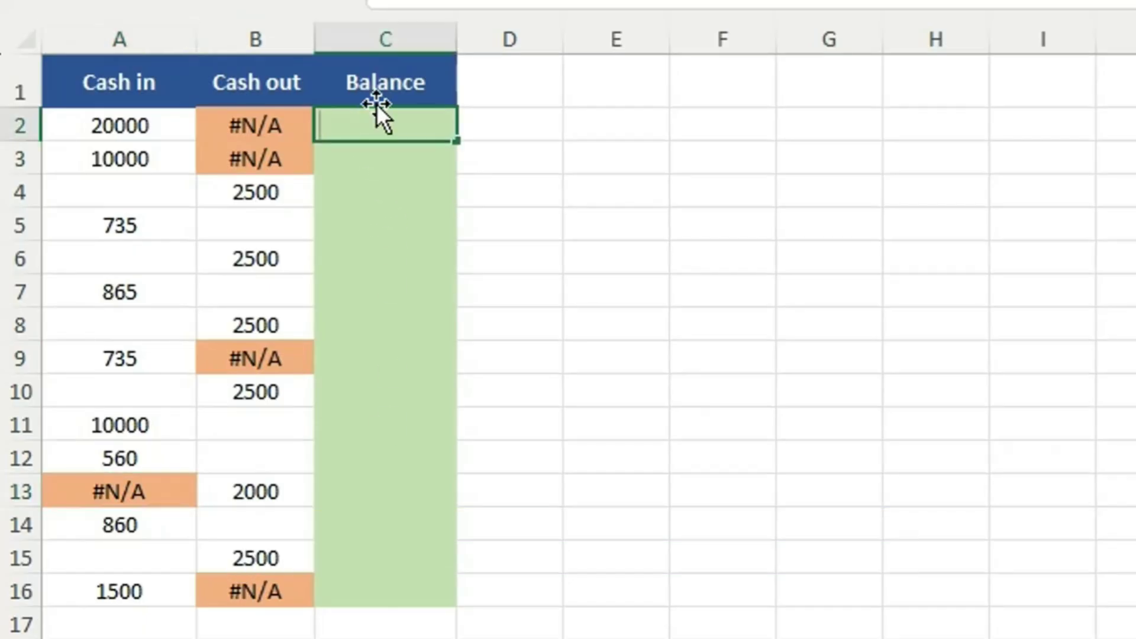
pyautogui.write('=A2-')
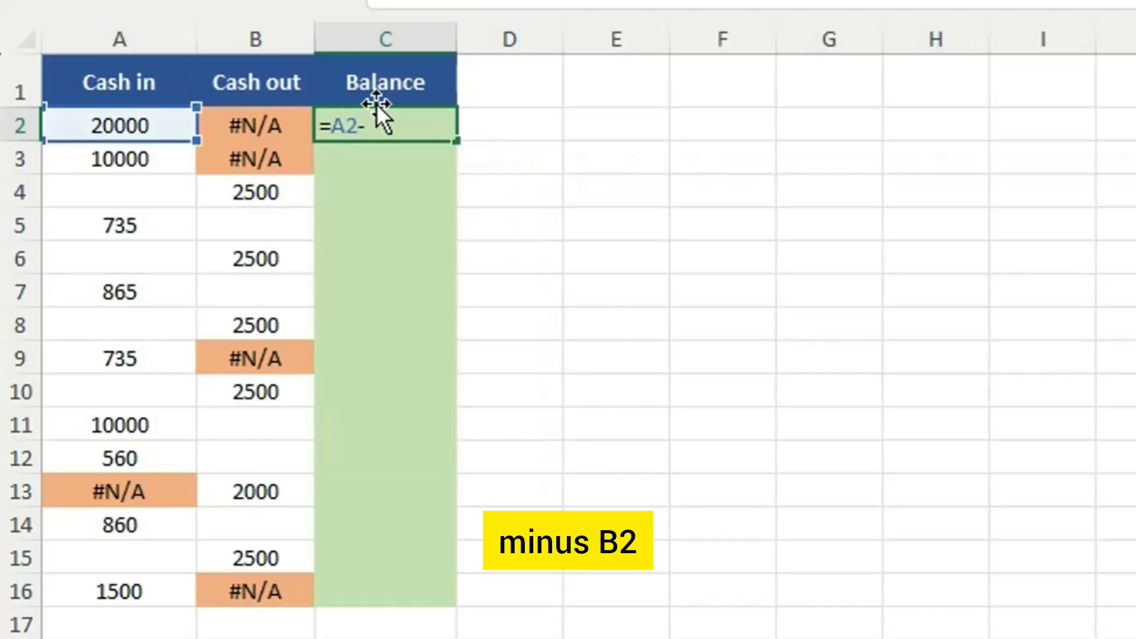
pyautogui.write('B2')
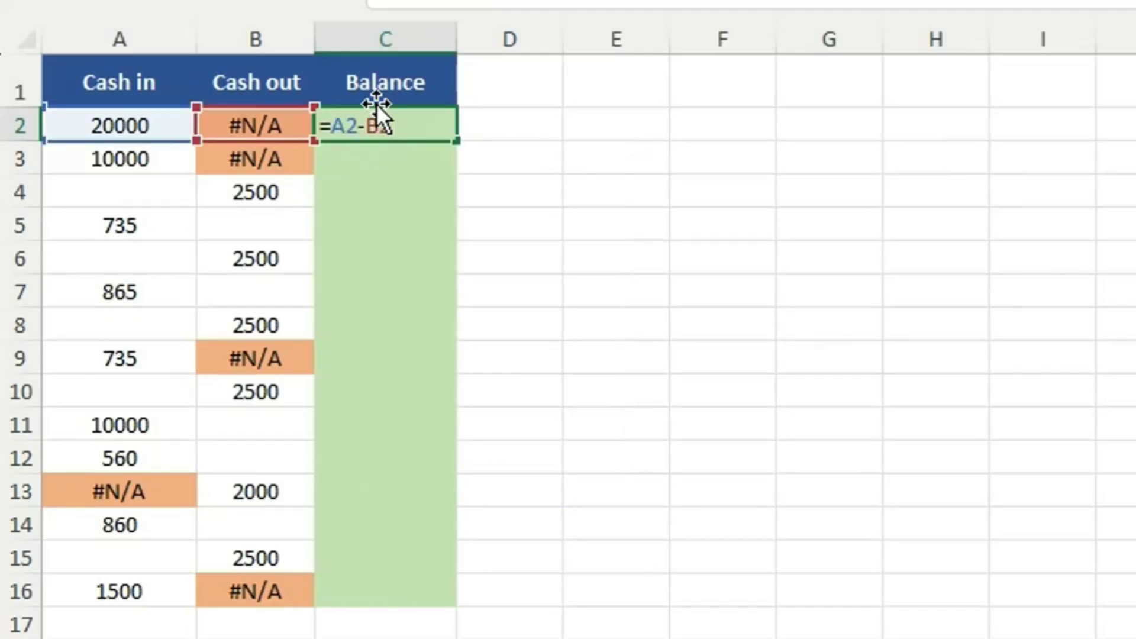
pyautogui.press('Return')
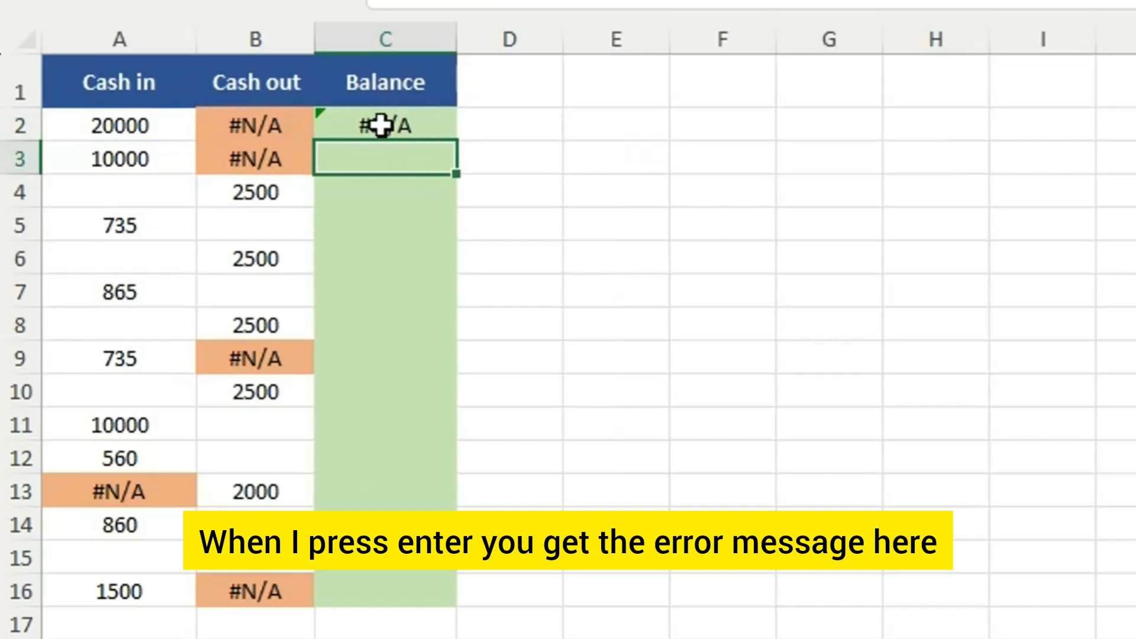
# Replace the expression in cell C2 with =IFERROR(A2,0) so an error in Cash in counts as 0.
pyautogui.doubleClick(417, 126)
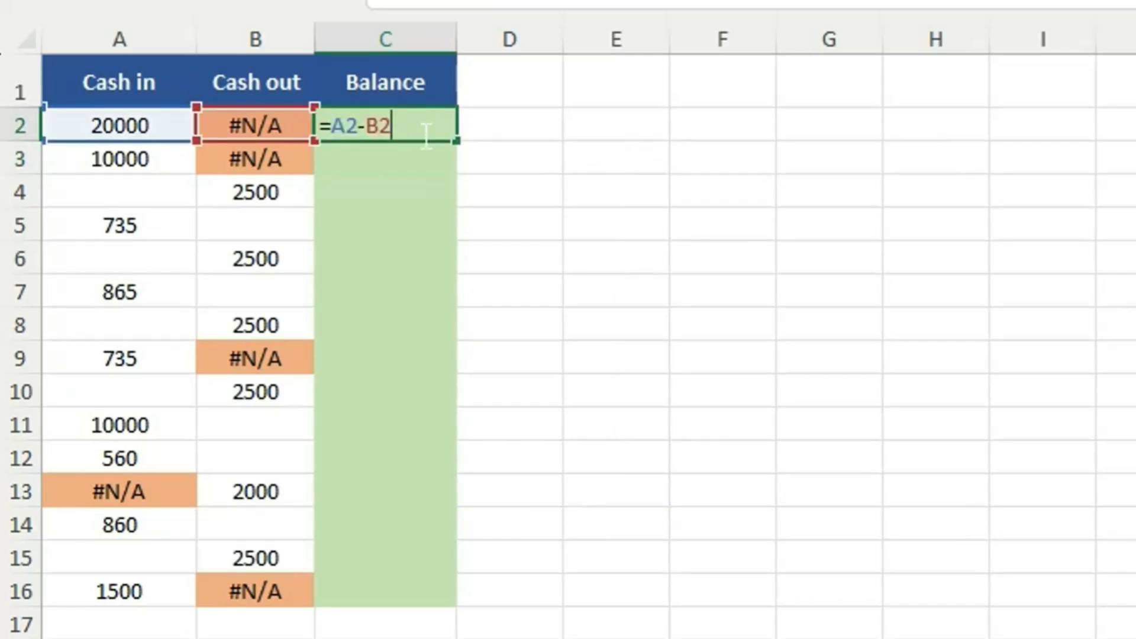
pyautogui.press('BackSpace')
pyautogui.press('BackSpace')
pyautogui.press('BackSpace')
pyautogui.press('BackSpace')
pyautogui.press('BackSpace')
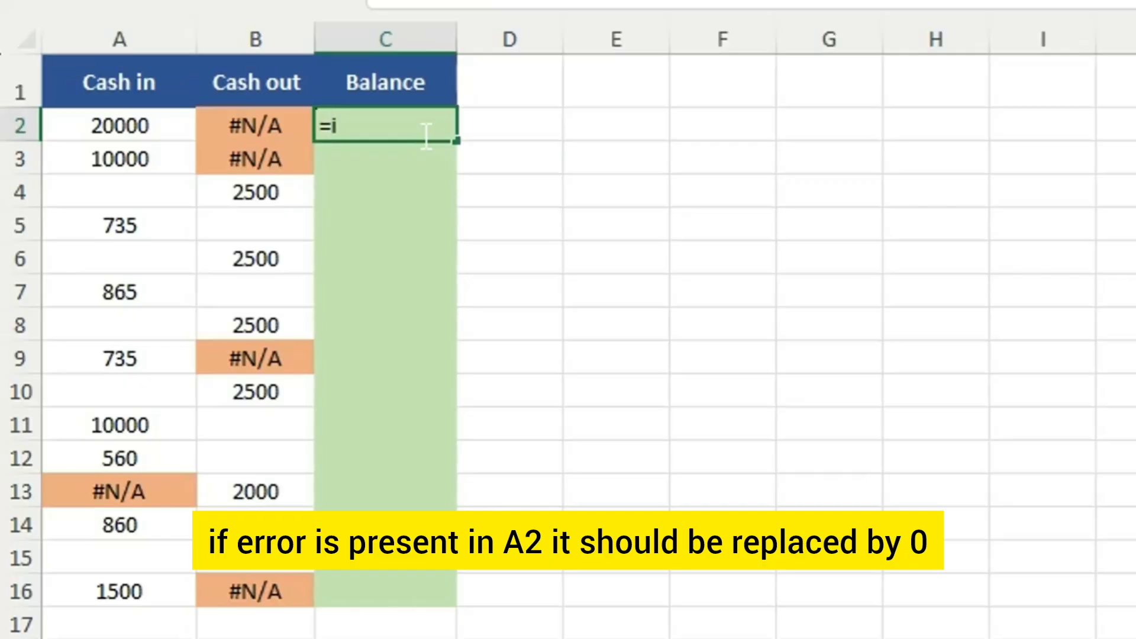
pyautogui.write('f')
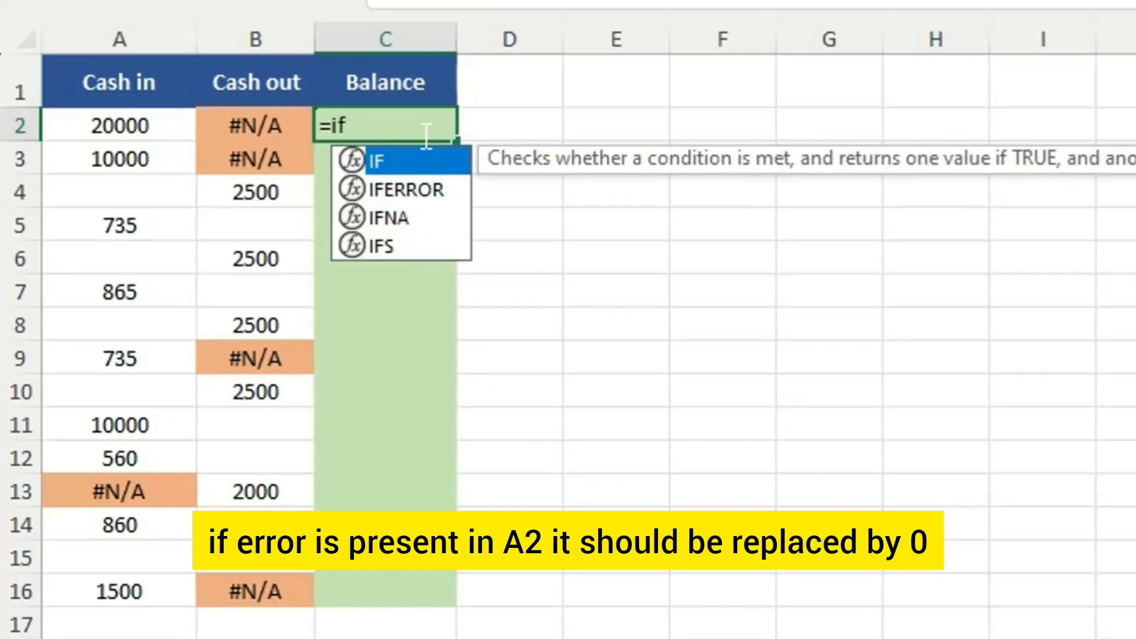
pyautogui.press('BackSpace')
pyautogui.press('BackSpace')
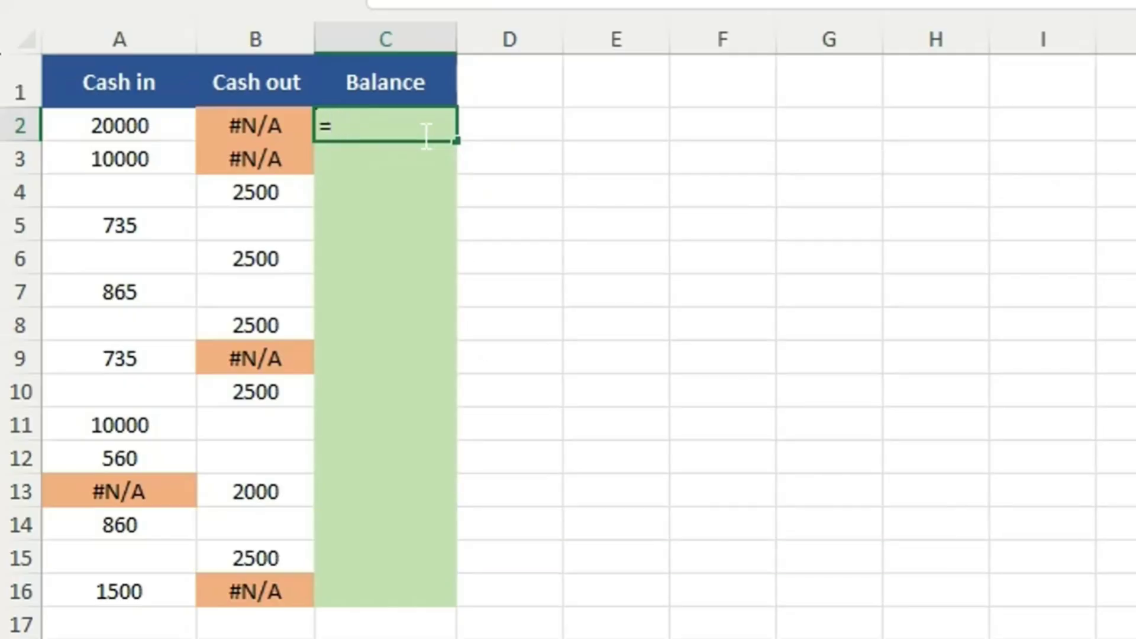
pyautogui.write('I')
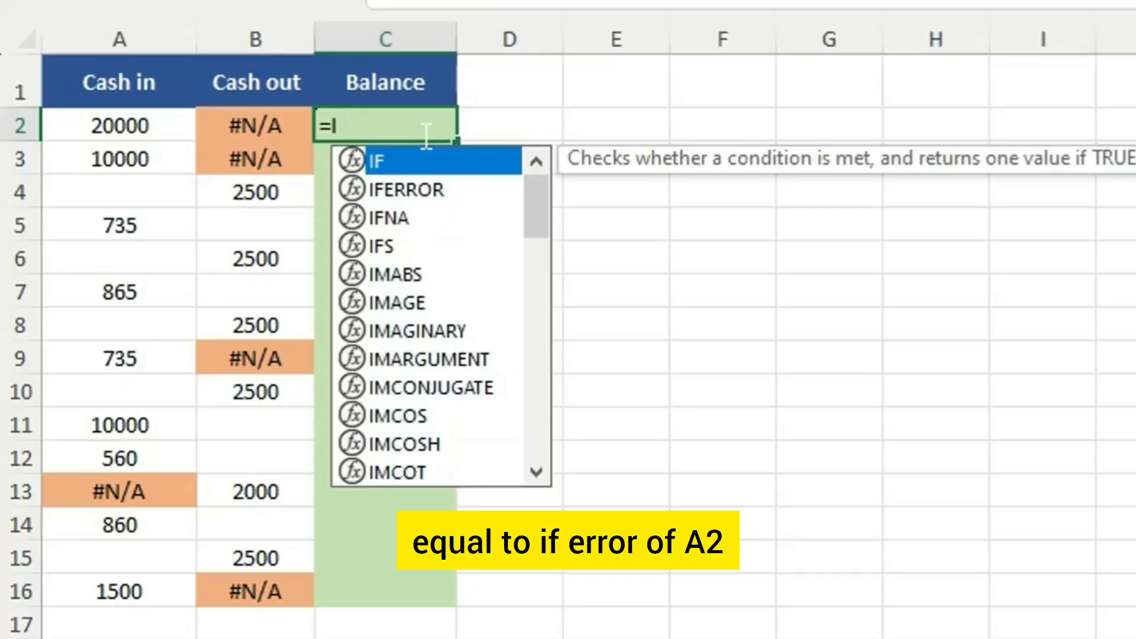
pyautogui.write('FERRO')
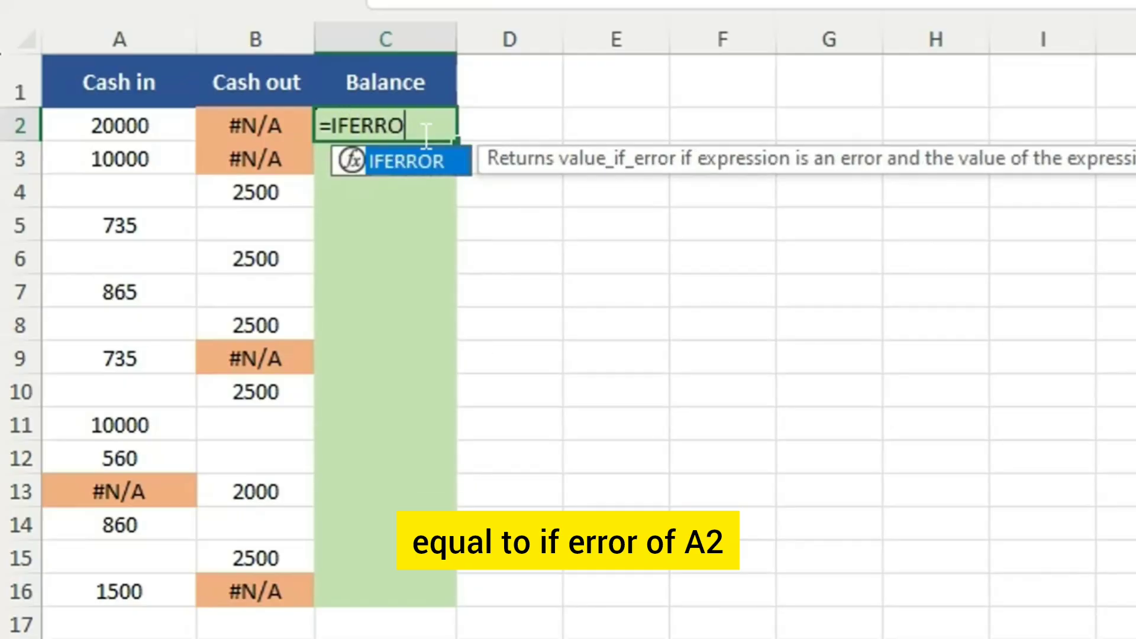
pyautogui.write('R')
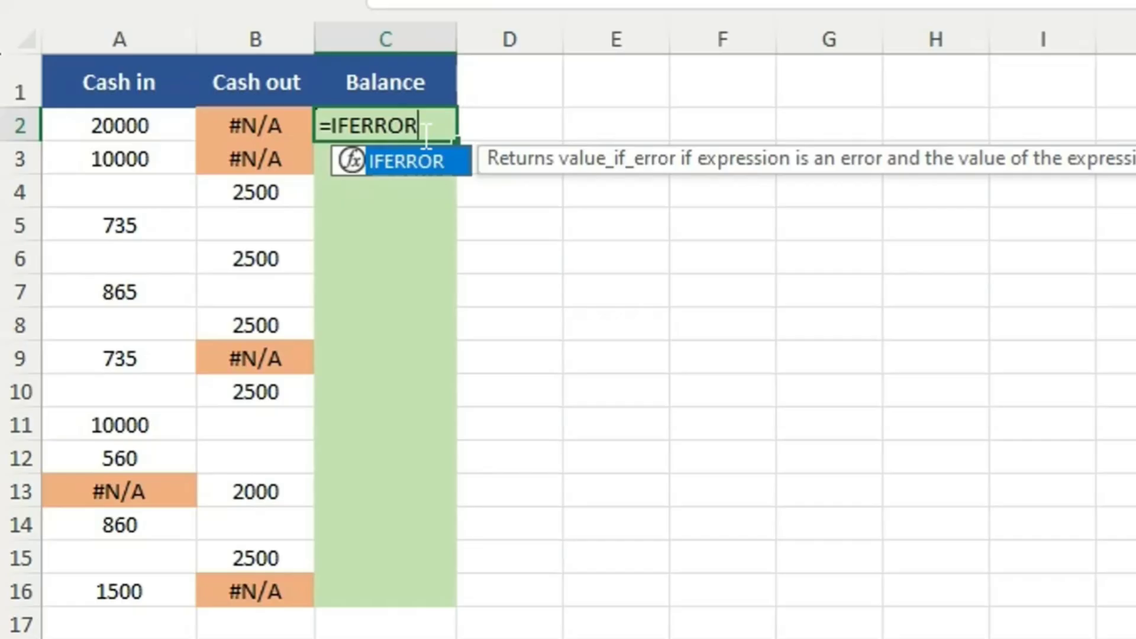
pyautogui.write('(')
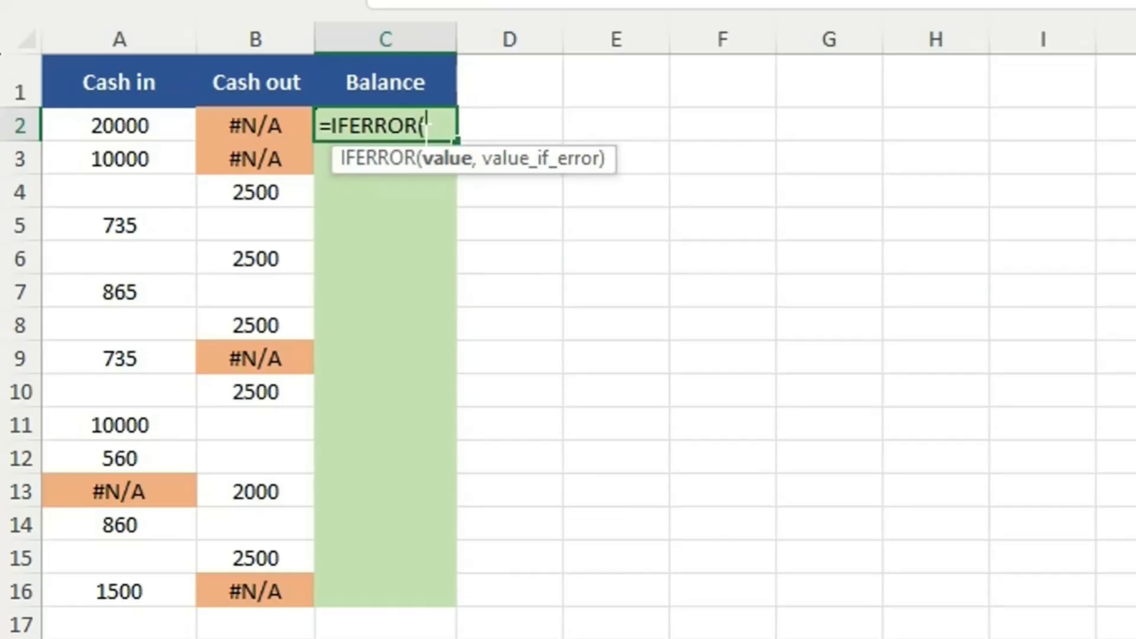
pyautogui.write('A2')
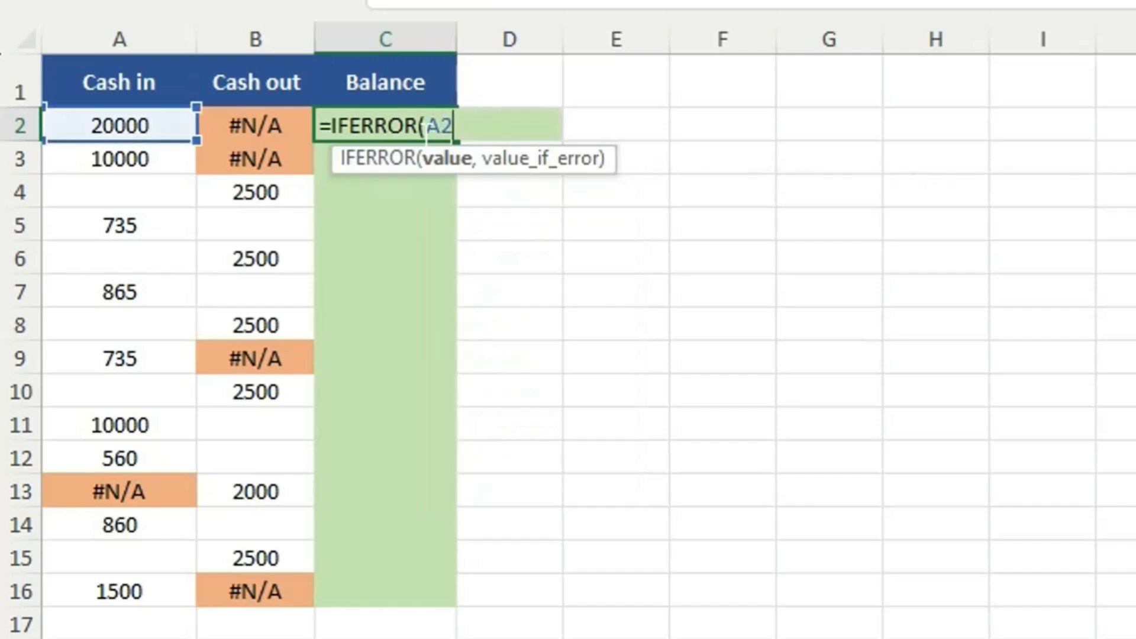
pyautogui.write(',')
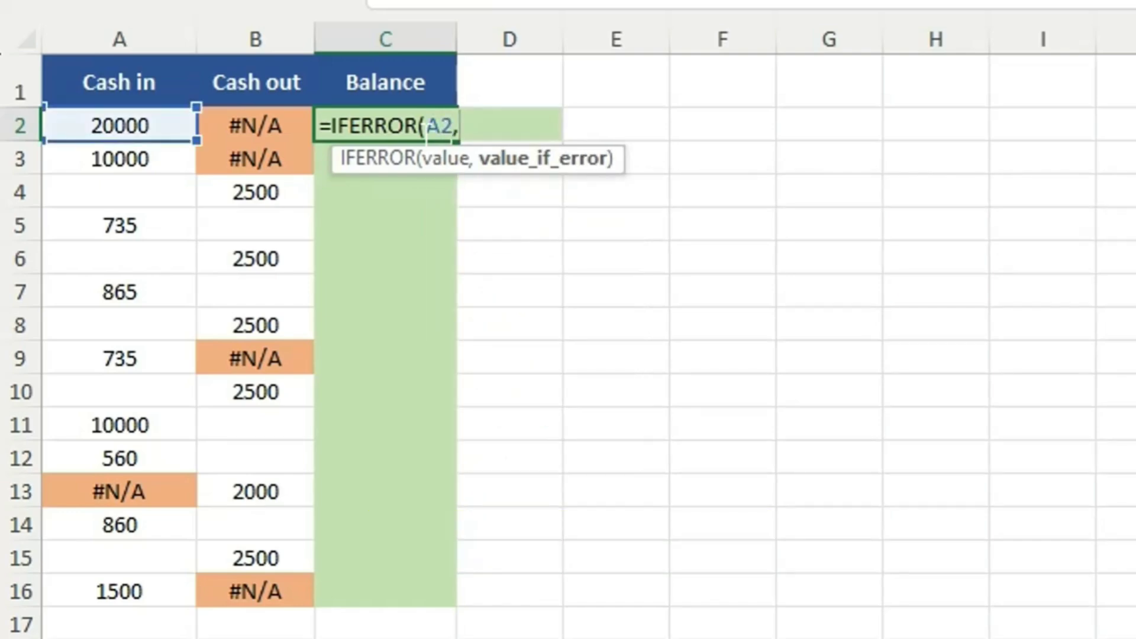
pyautogui.write('0')
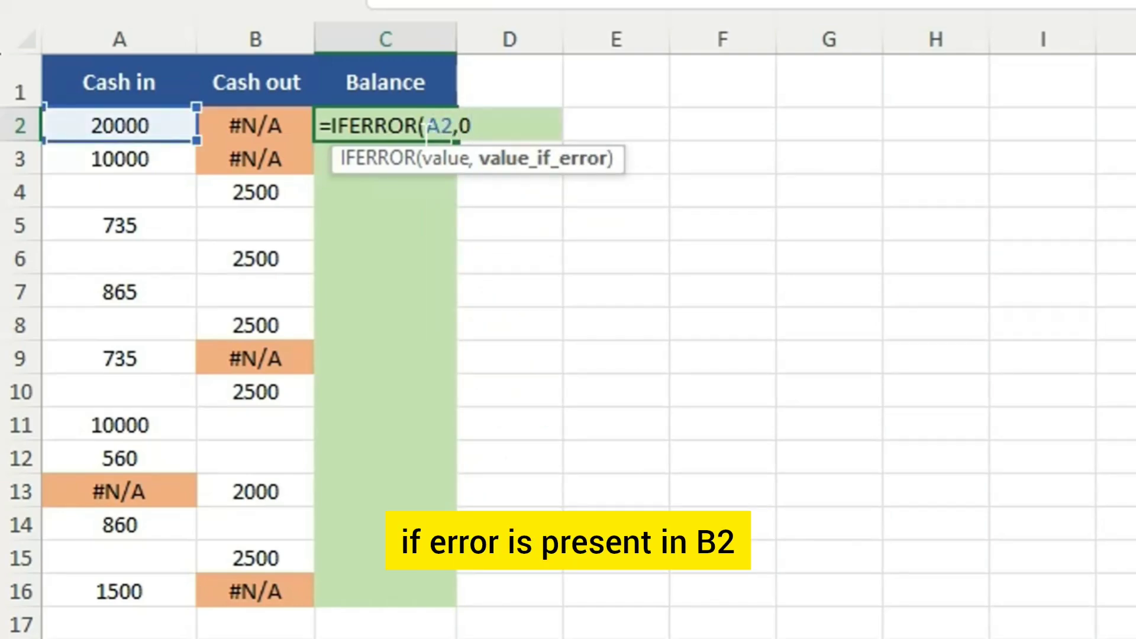
pyautogui.write('0')
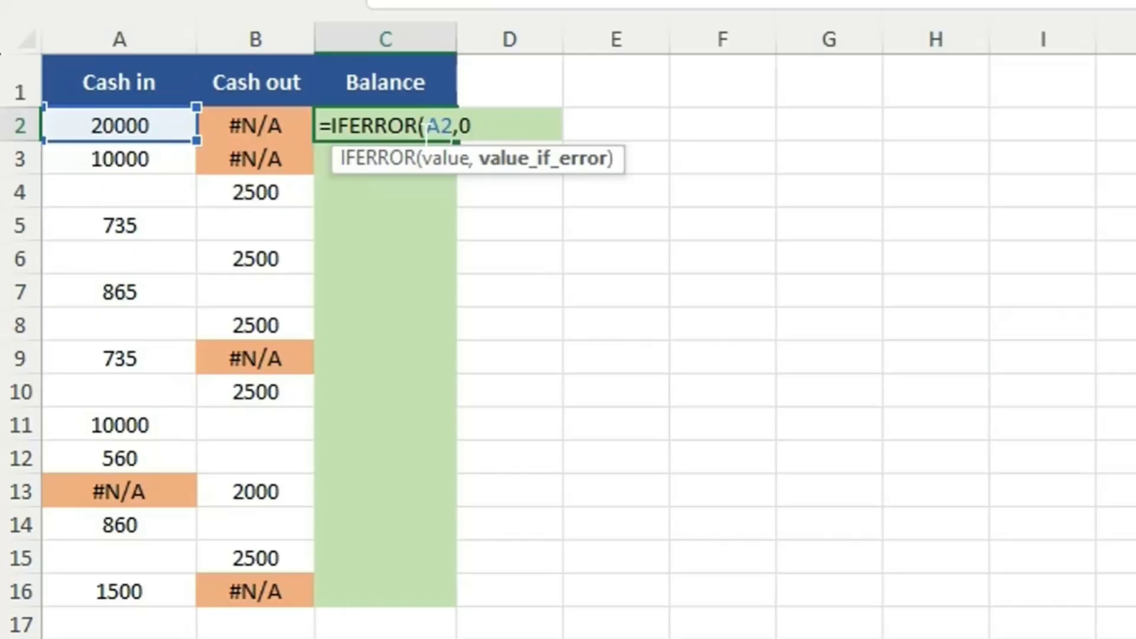
pyautogui.write(')')
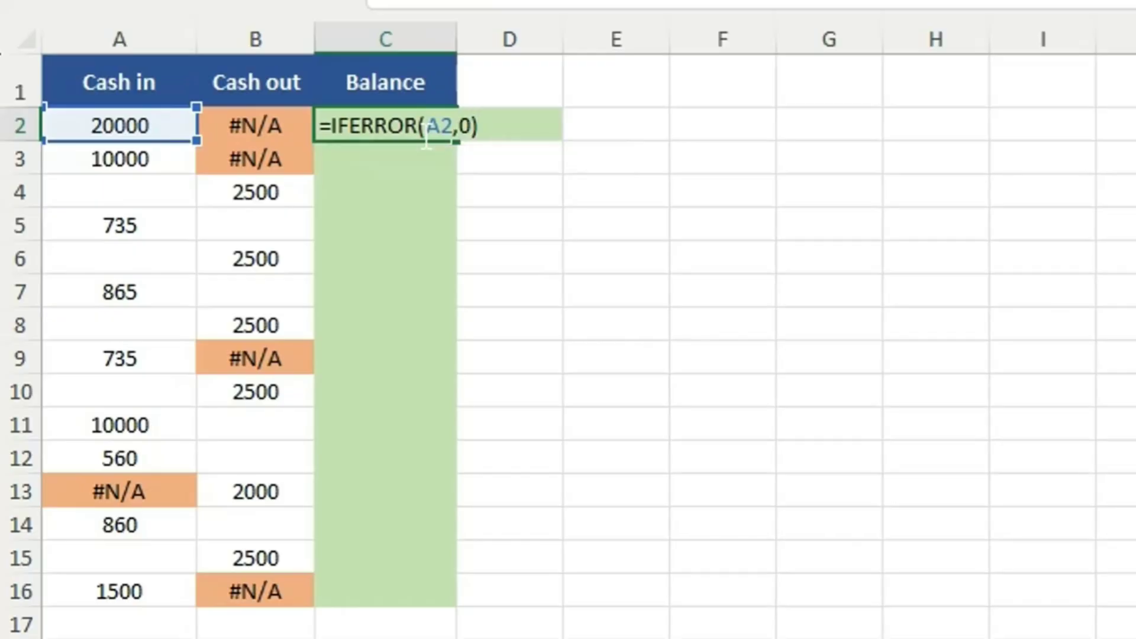
# Complete the C2 formula by subtracting the error-proof Cash out value, giving =IFERROR(A2,0)-IFERROR(B2,0).
pyautogui.write('-I')
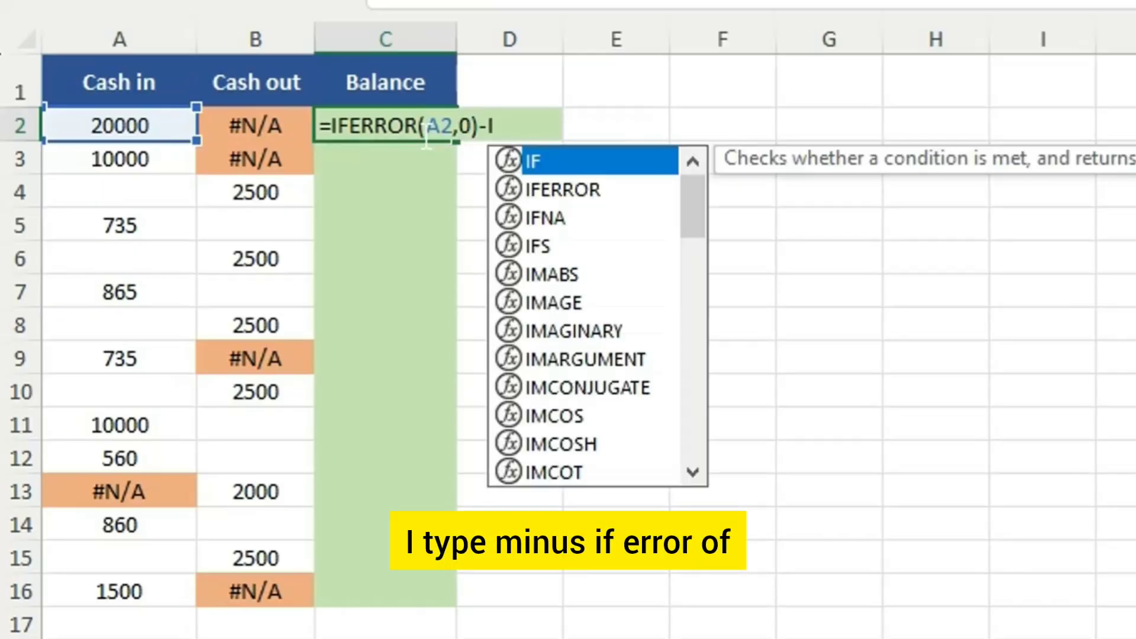
pyautogui.write('FERRO')
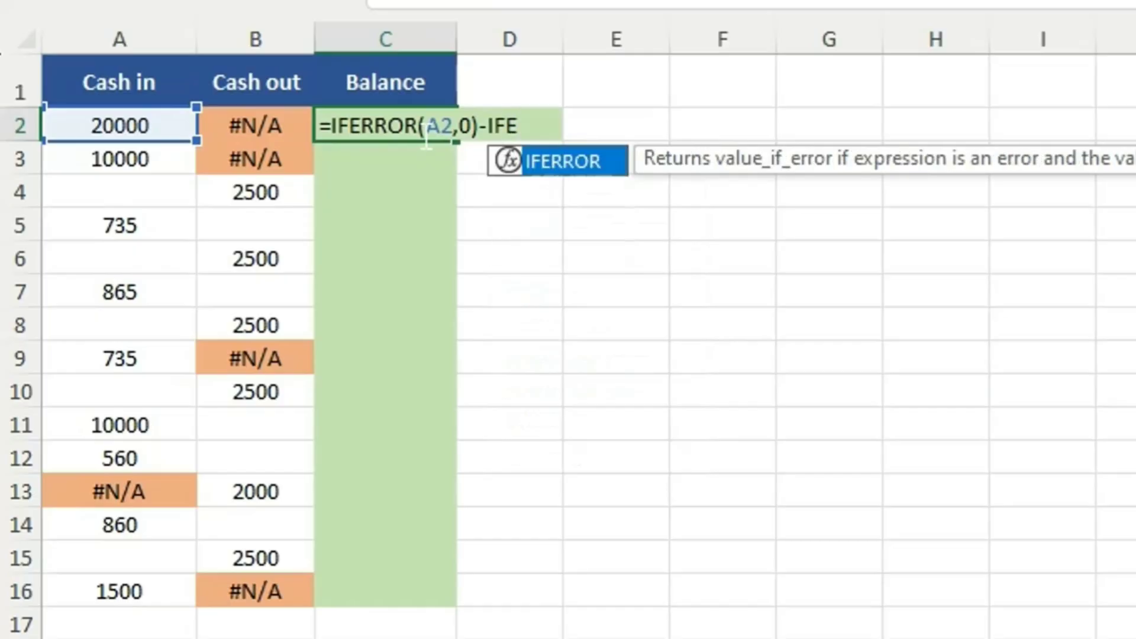
pyautogui.write('R')
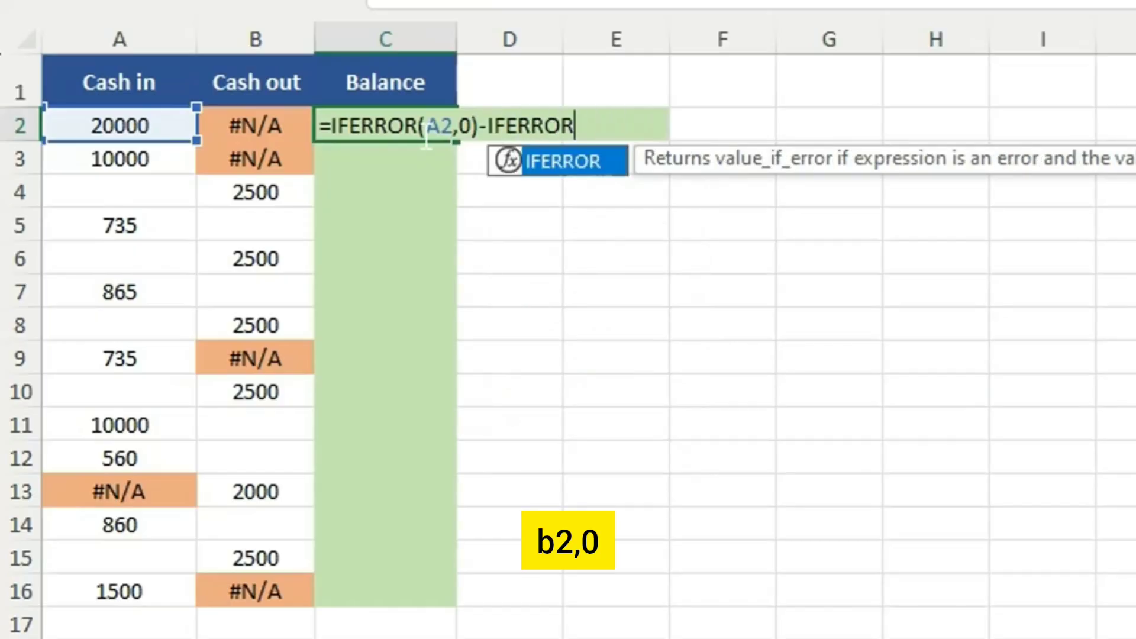
pyautogui.write('(')
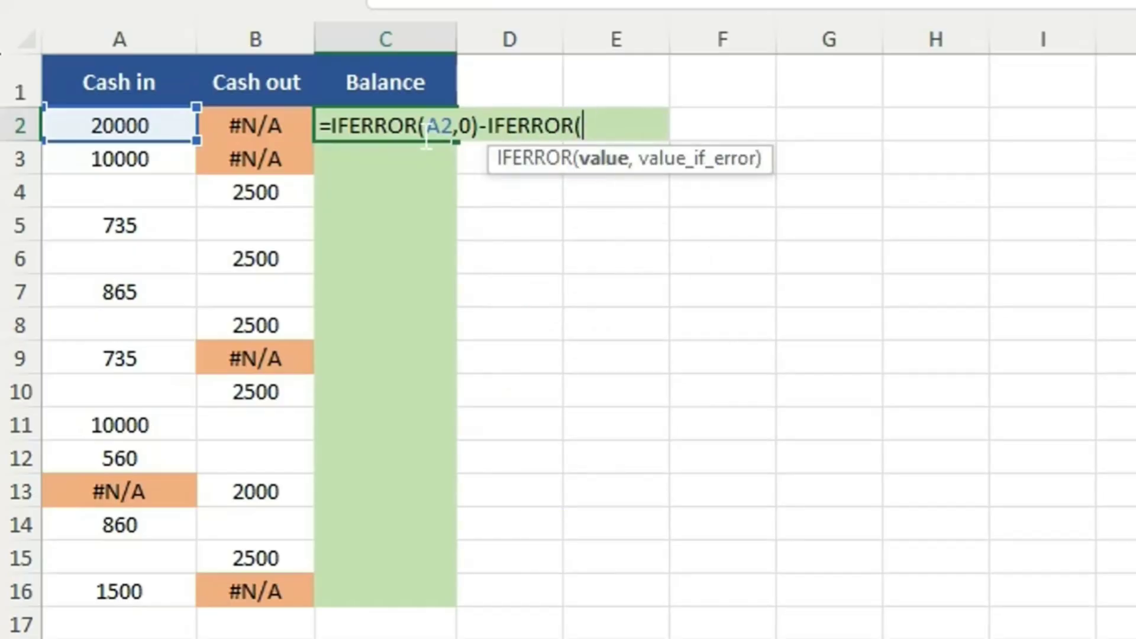
pyautogui.write('B2,')
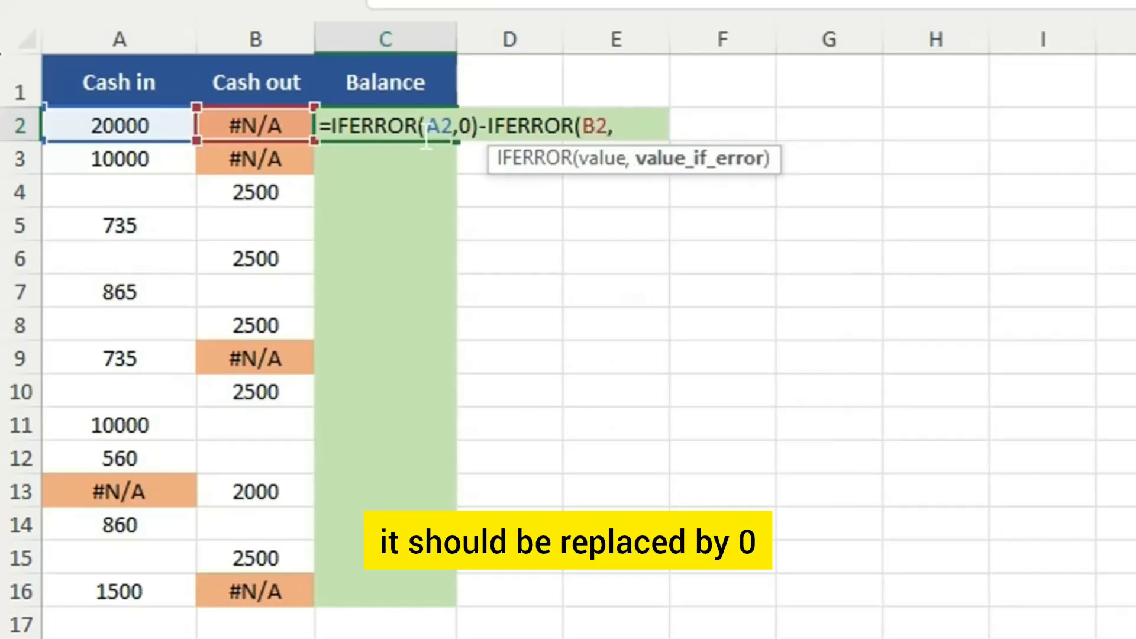
pyautogui.write('0)')
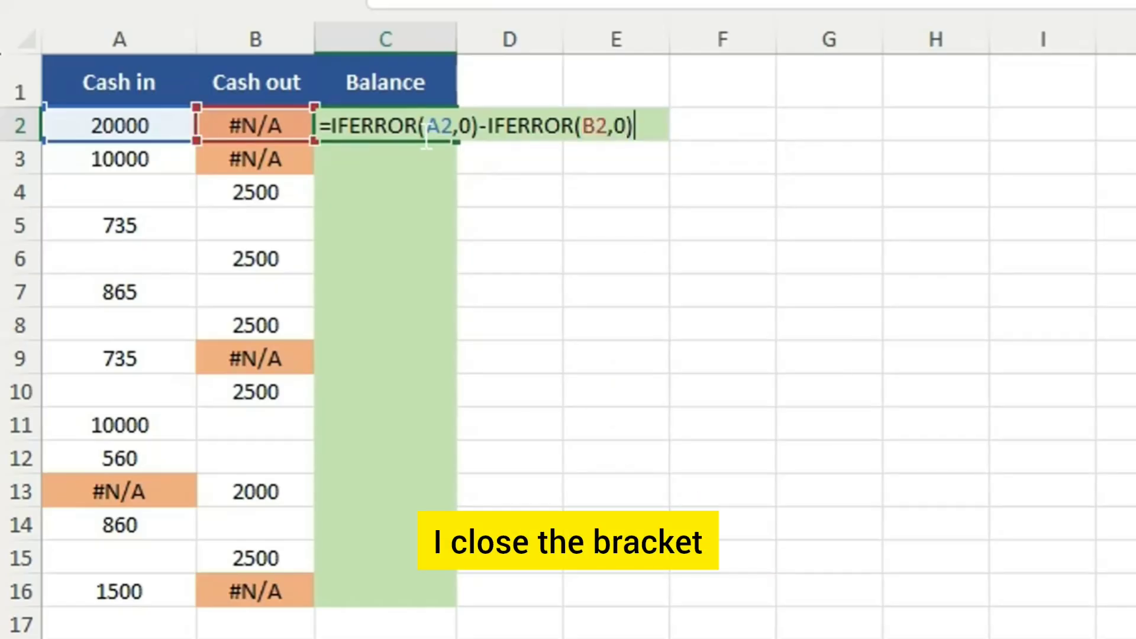
pyautogui.press('Return')
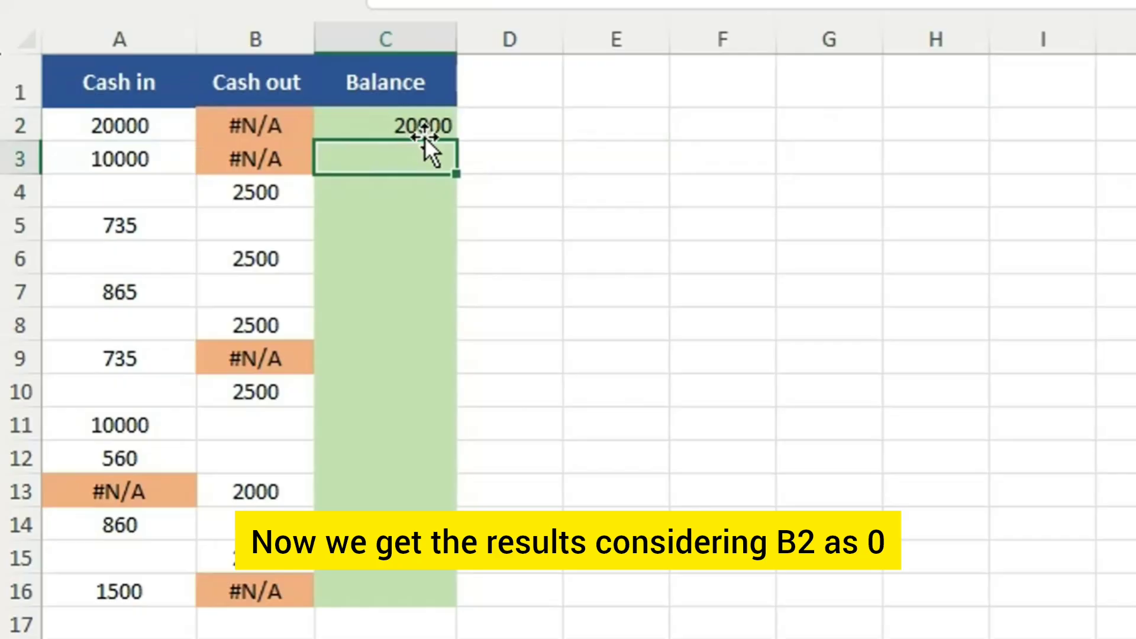
pyautogui.click(241, 124)
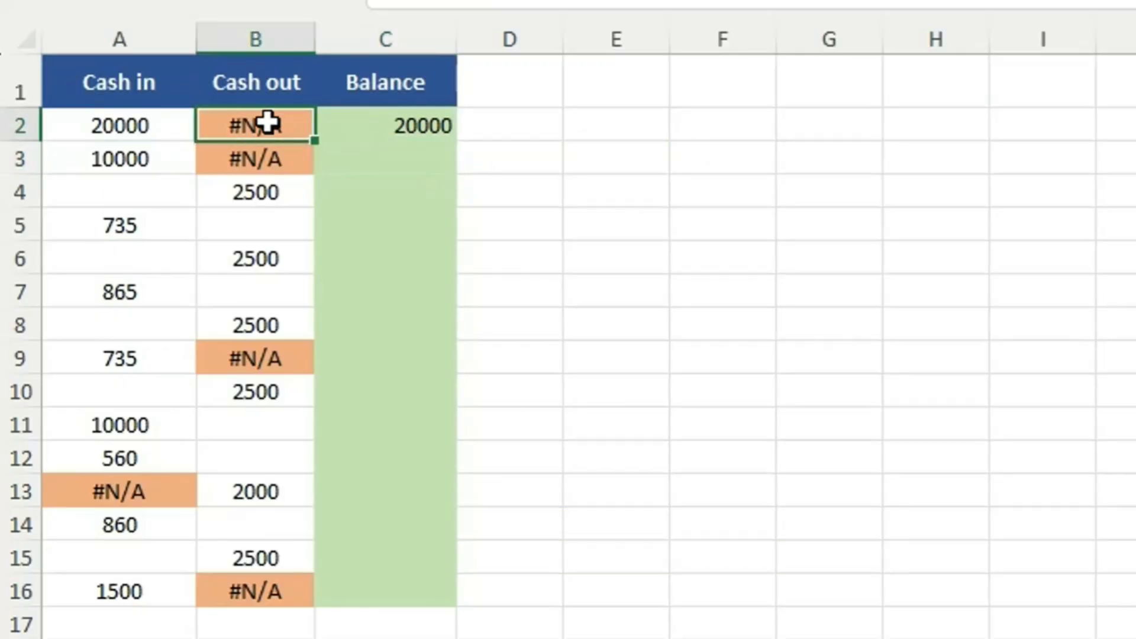
# Begin the Balance formula in C3 with =C2+IFERROR(A3,0), adding the error-proof Cash in value to the previous balance.
pyautogui.doubleClick(415, 159)
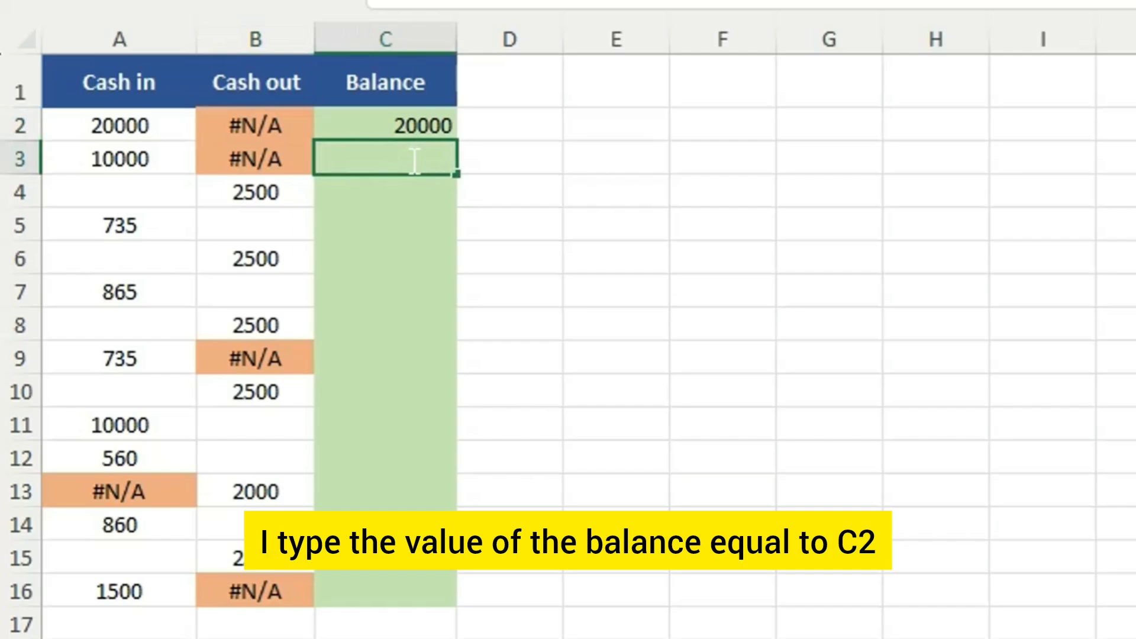
pyautogui.write('=')
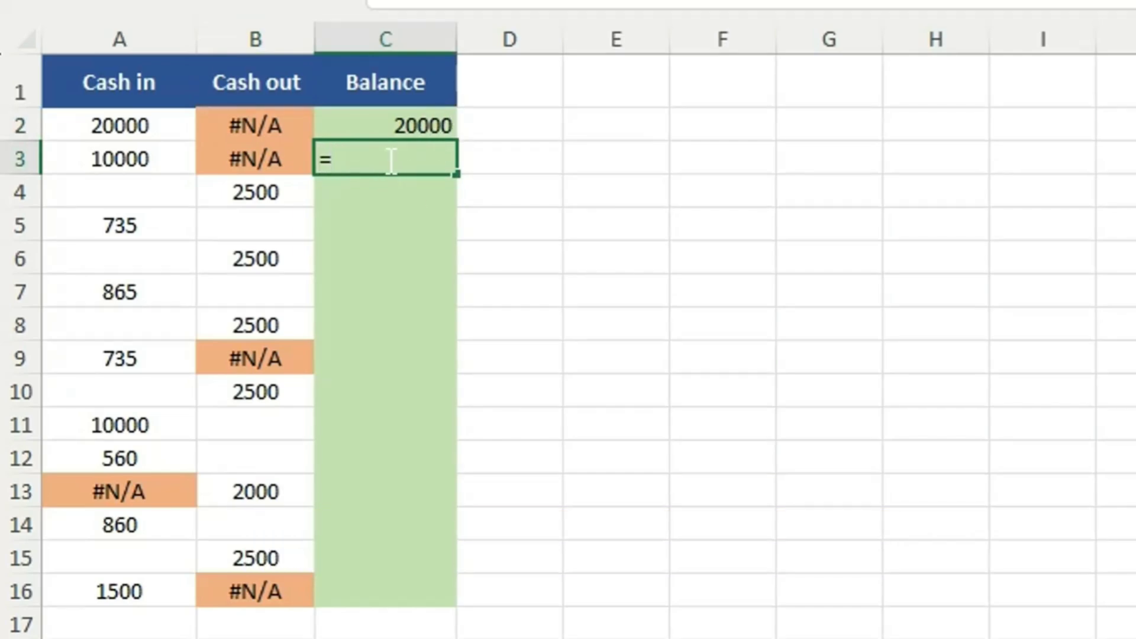
pyautogui.write('C')
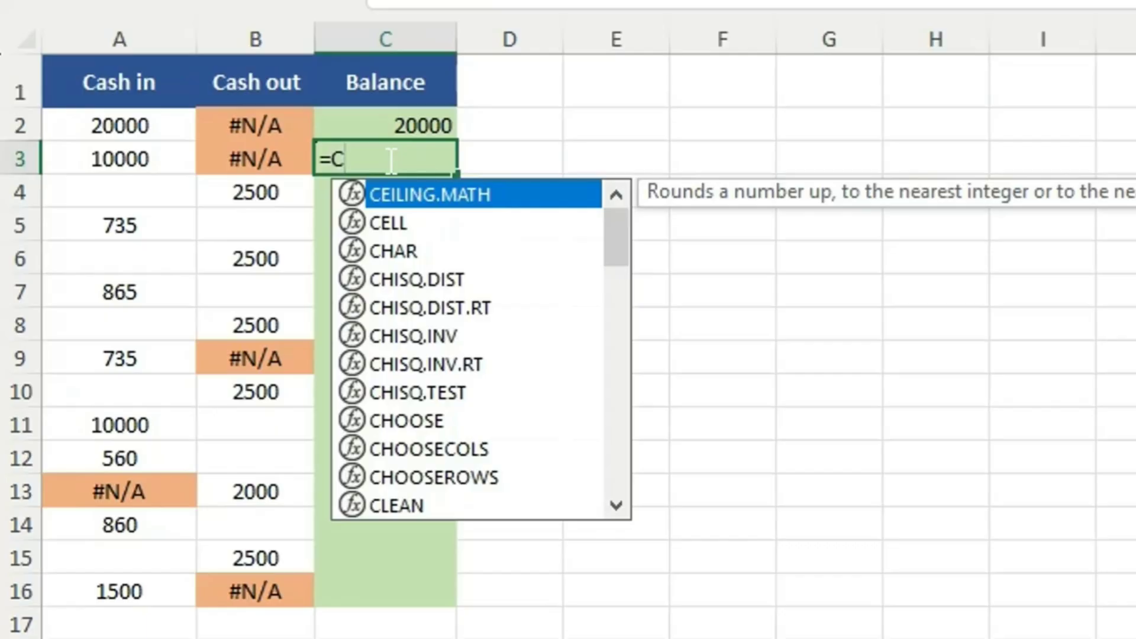
pyautogui.write('2+')
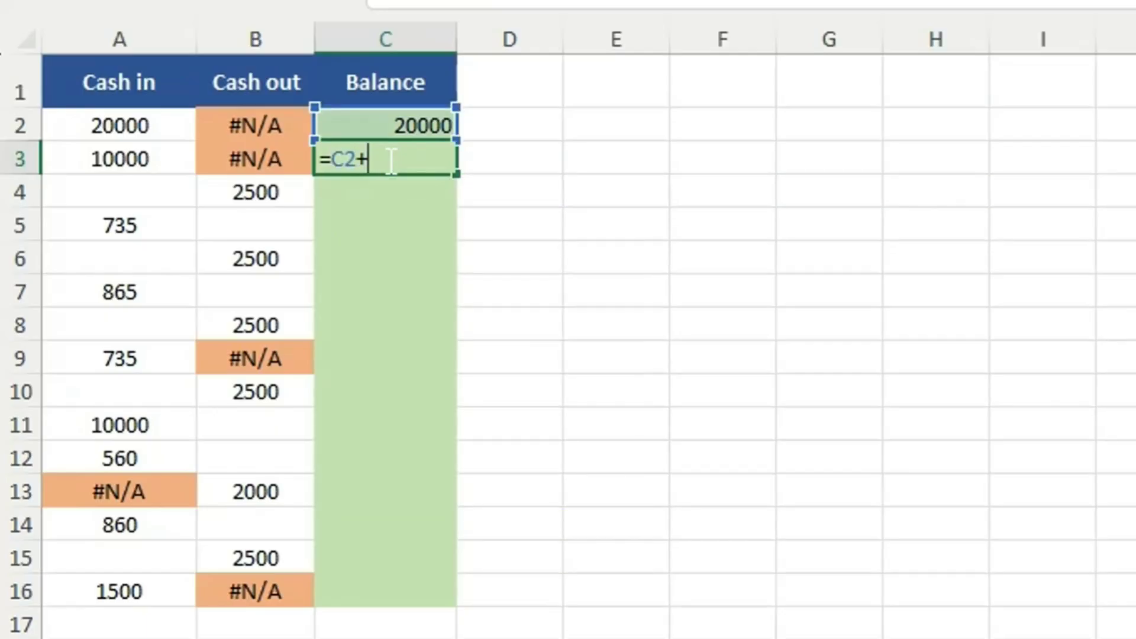
pyautogui.write('IF')
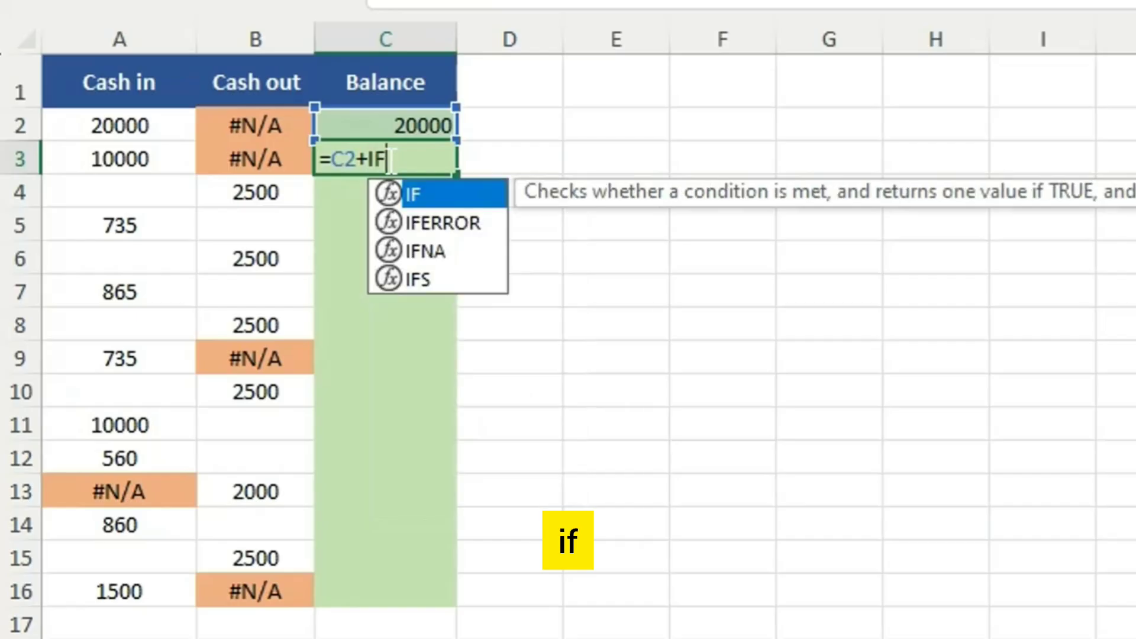
pyautogui.write('ERRO')
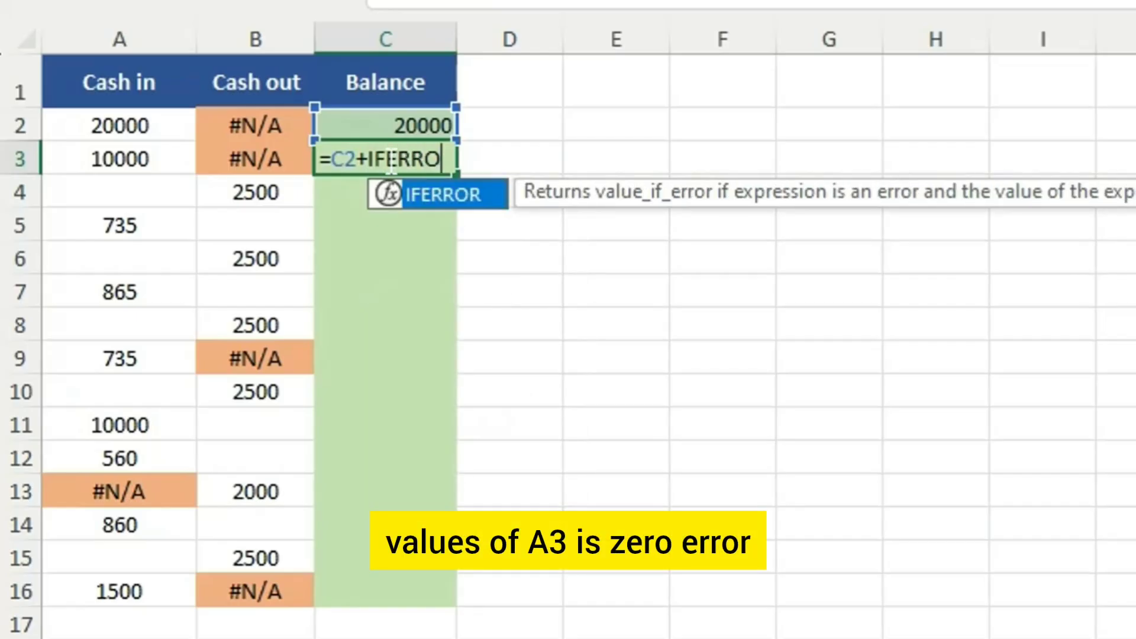
pyautogui.write('R(')
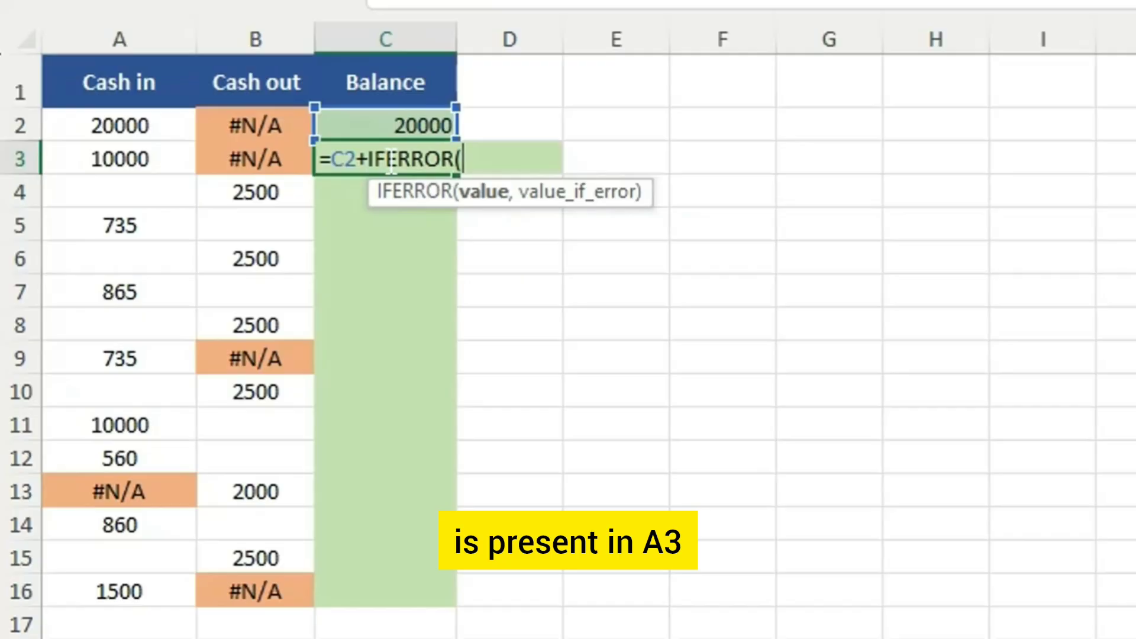
pyautogui.write('A3')
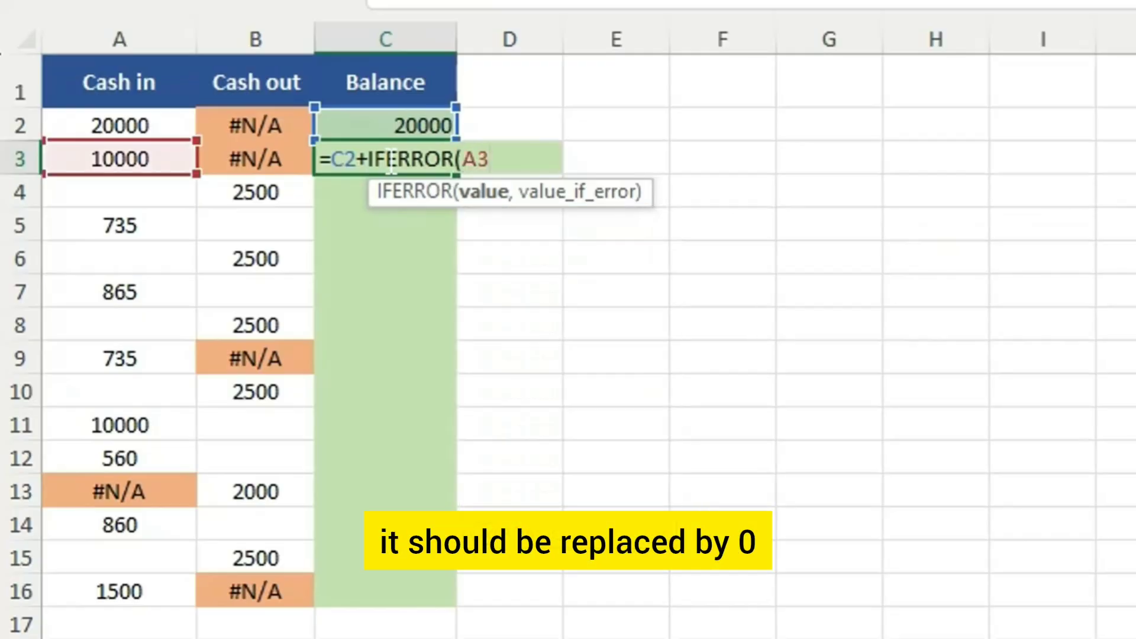
pyautogui.write(',')
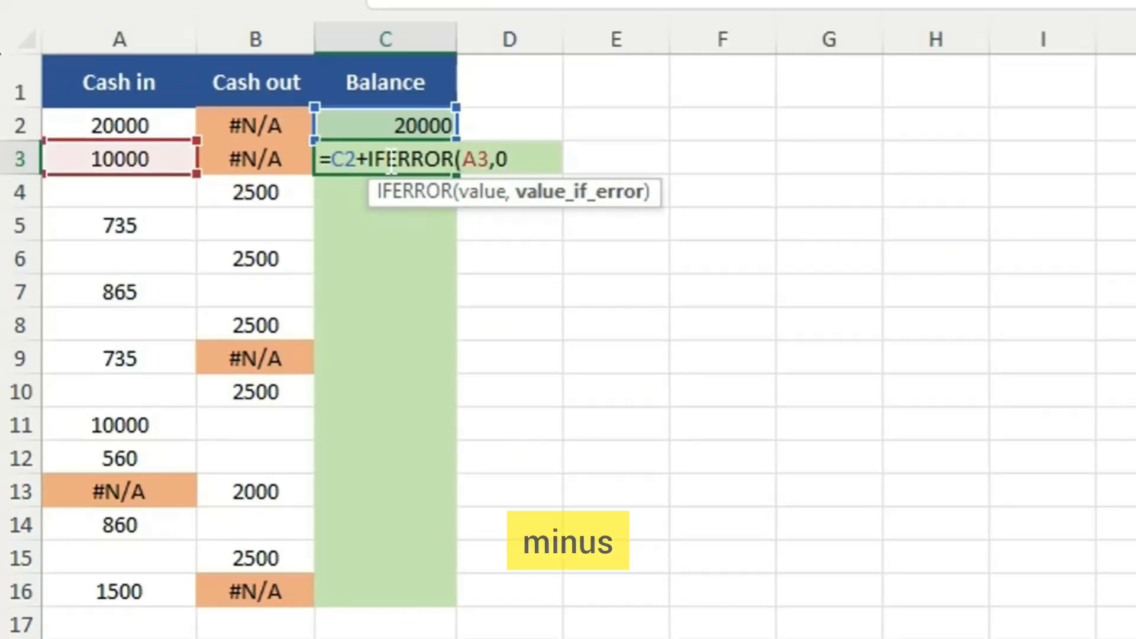
pyautogui.write('0)')
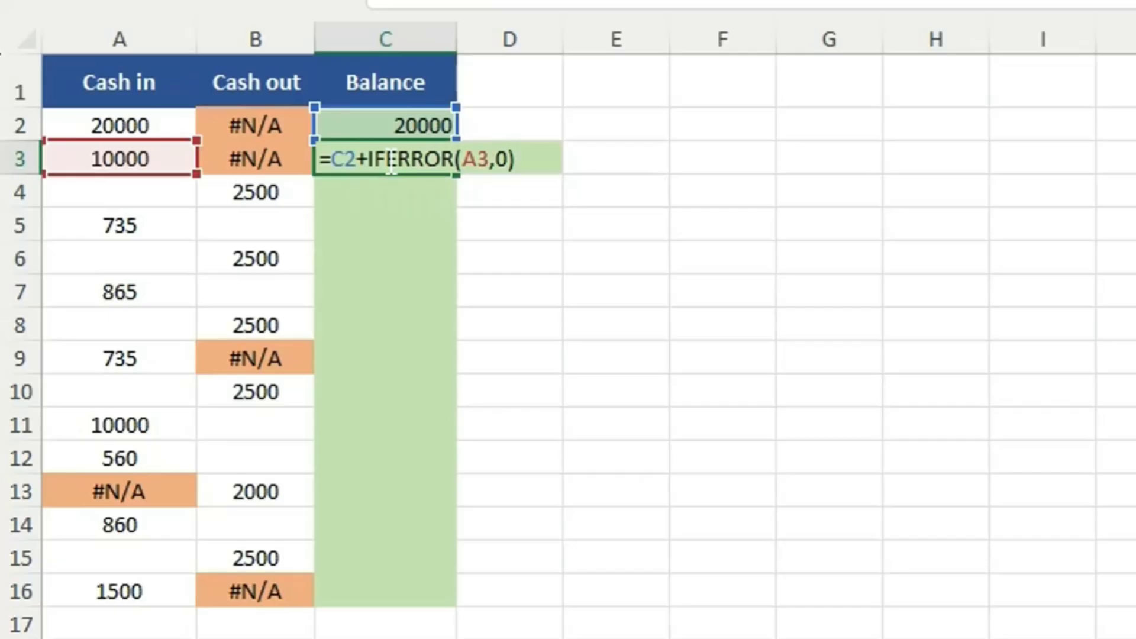
# Complete the C3 formula by subtracting the error-proof Cash out value, giving =C2+IFERROR(A3,0)-IFERROR(B3,0).
pyautogui.write('-IFERR')
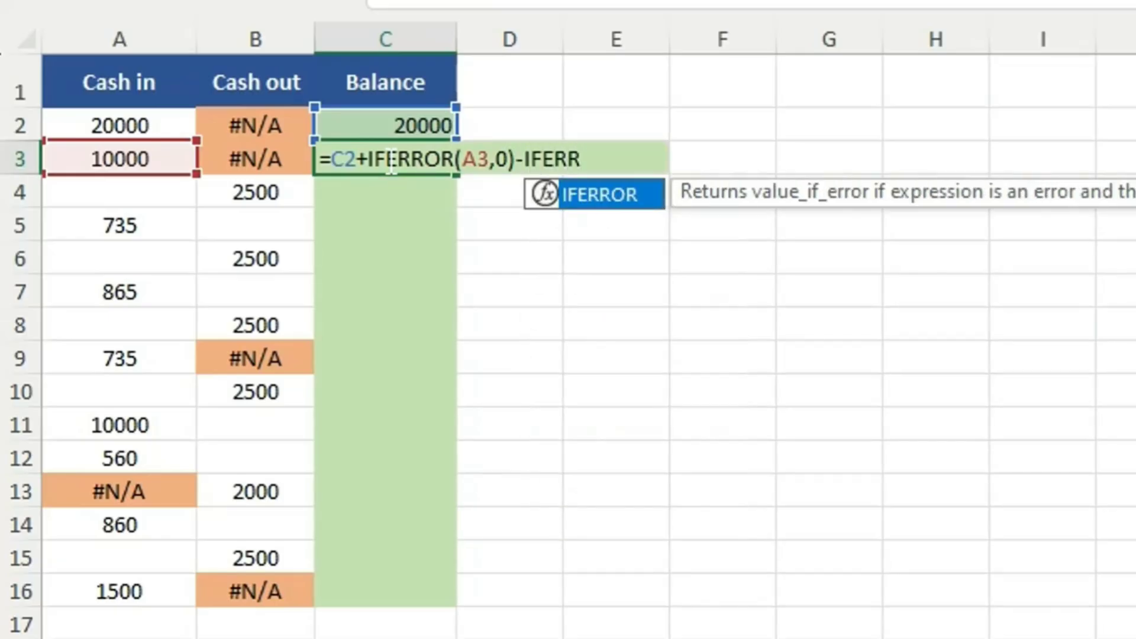
pyautogui.write('OR')
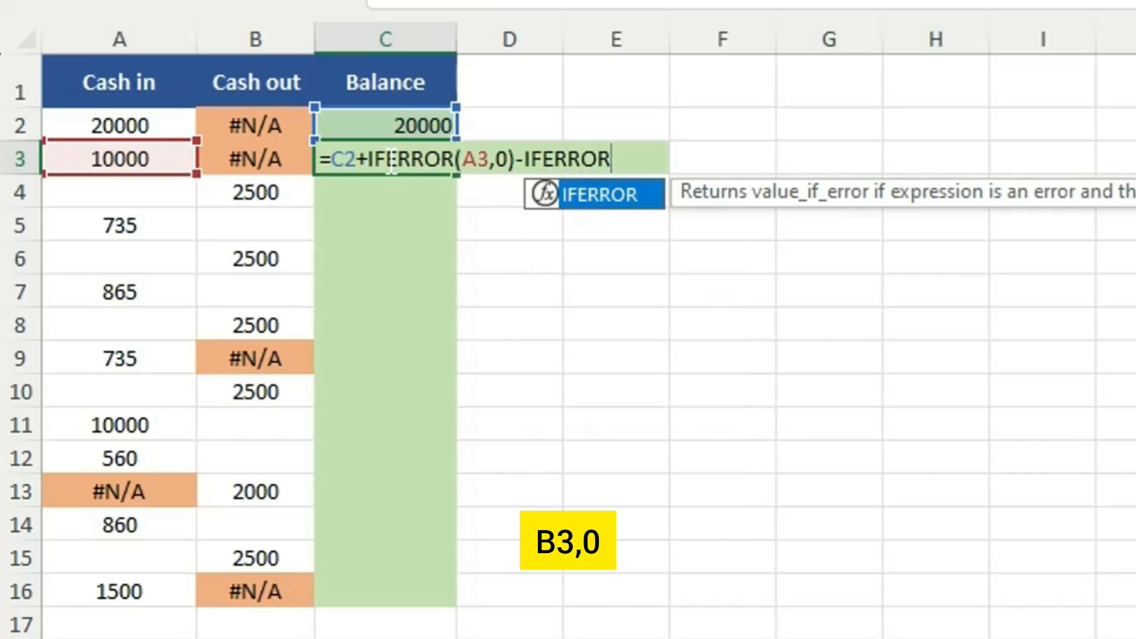
pyautogui.write('(')
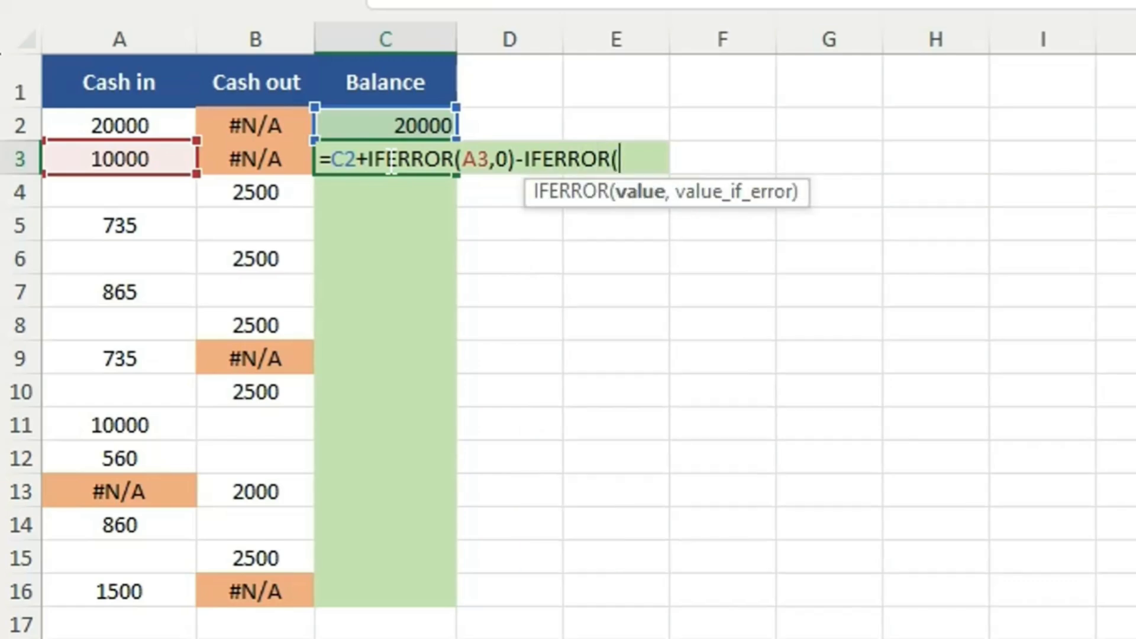
pyautogui.write('B3')
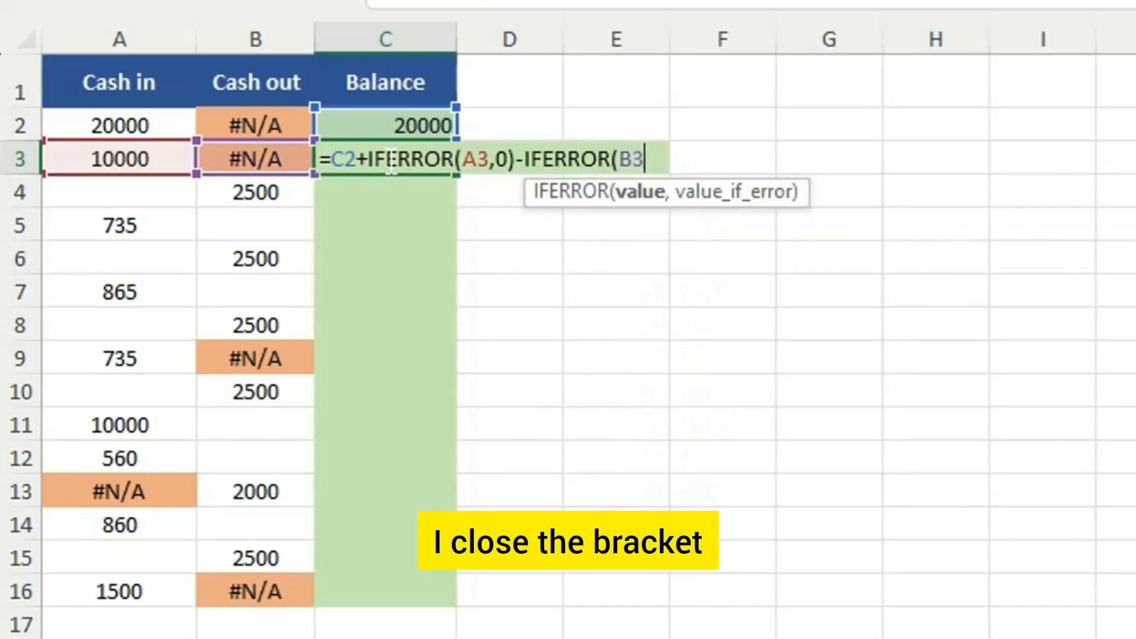
pyautogui.write(',0')
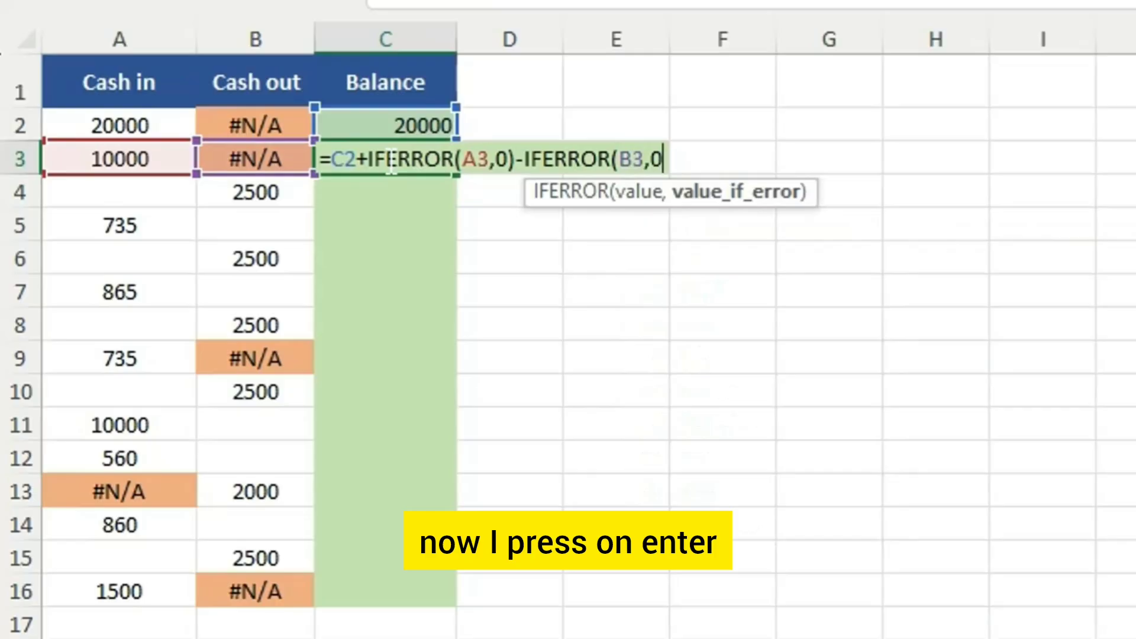
pyautogui.write(')')
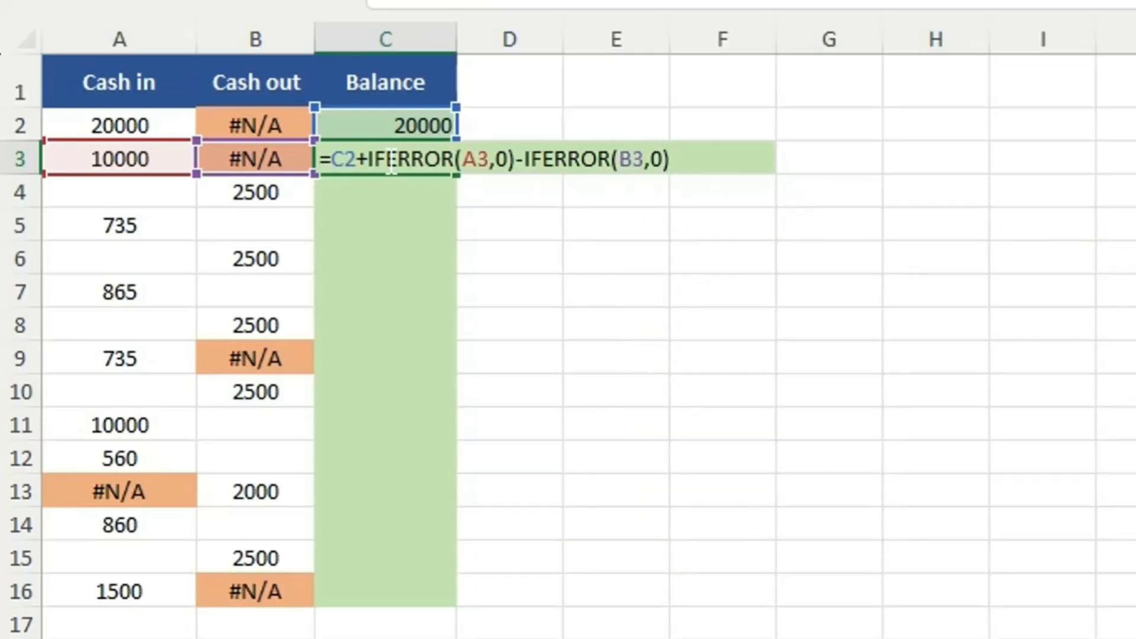
pyautogui.press('Return')
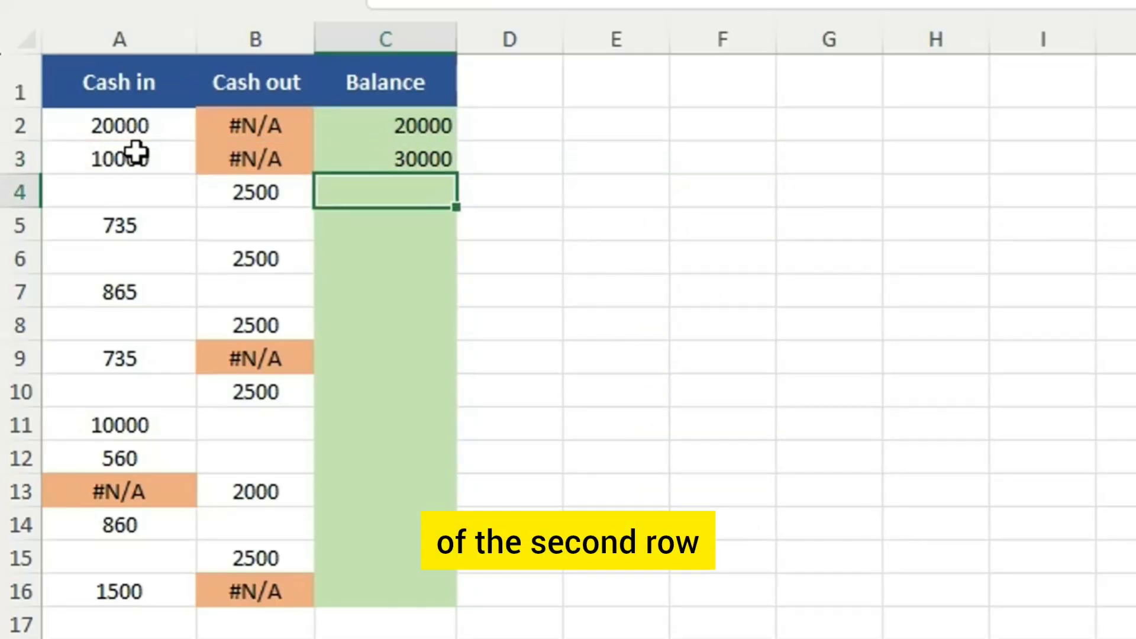
# Fill the running balance formula from C3 down the Balance column to C16.
pyautogui.click(407, 157)
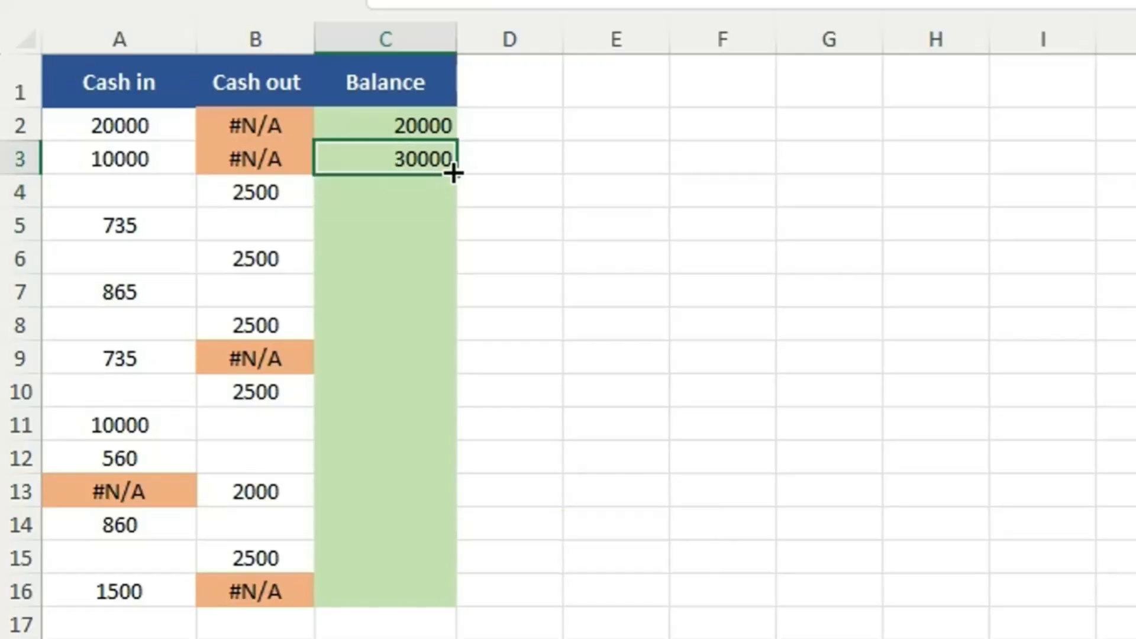
pyautogui.moveTo(452, 172); pyautogui.dragTo(456, 212)
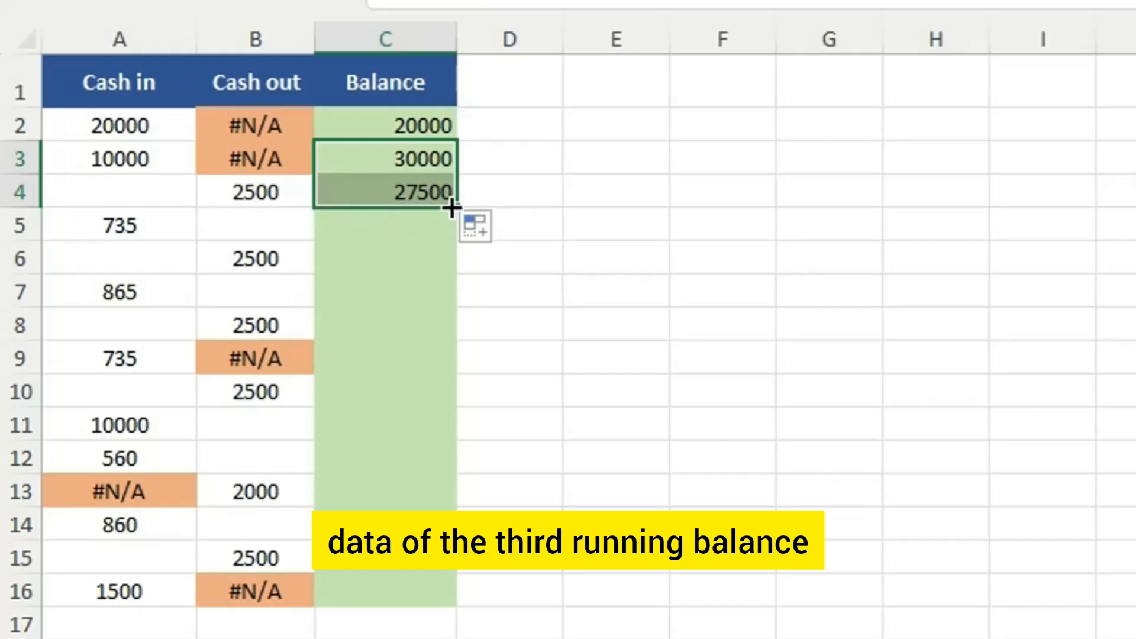
pyautogui.moveTo(452, 208); pyautogui.dragTo(457, 592)
pyautogui.click(584, 470)
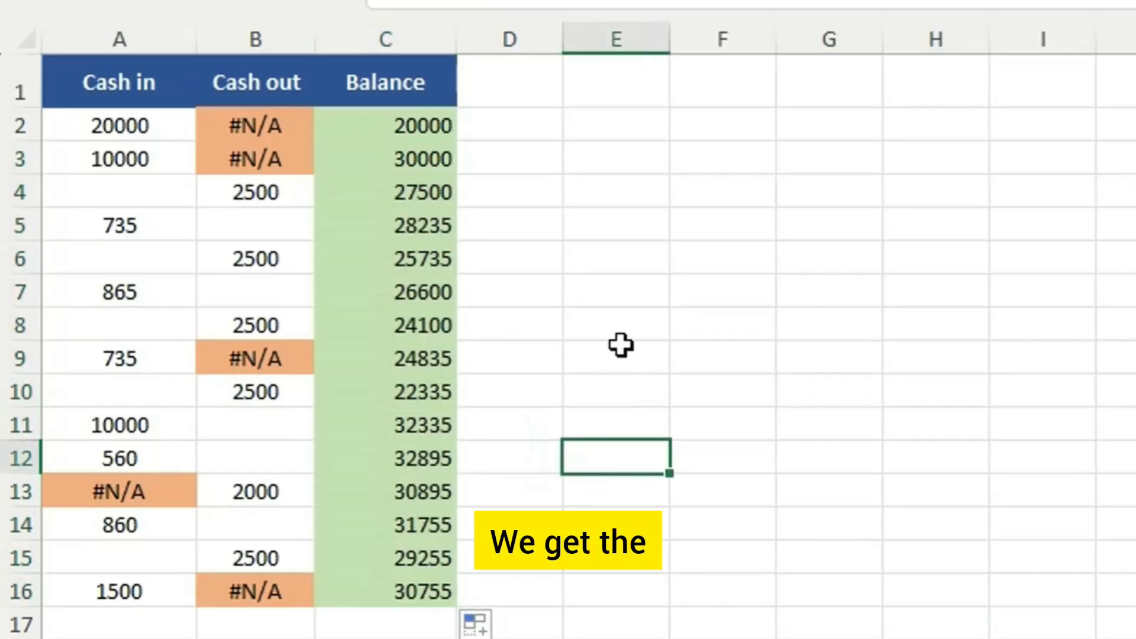
# Compare the last running balances on Sheet1 with the Balance value in C16 of the sheet containing the errors.
pyautogui.scroll(-1, 619, 350)
pyautogui.click(444, 499)
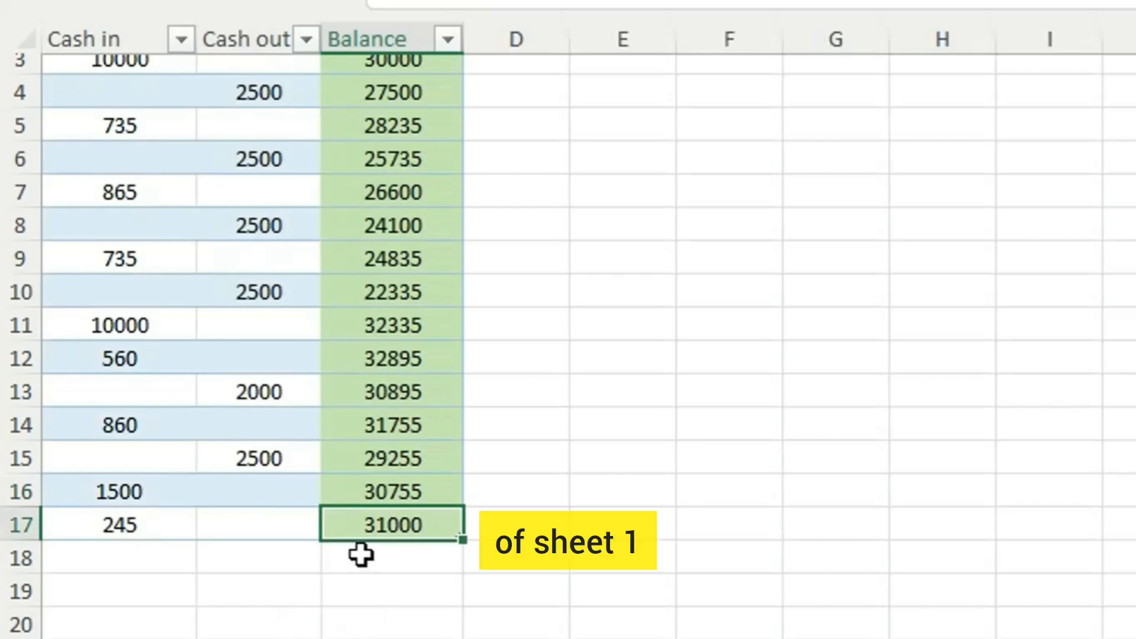
pyautogui.click(402, 495)
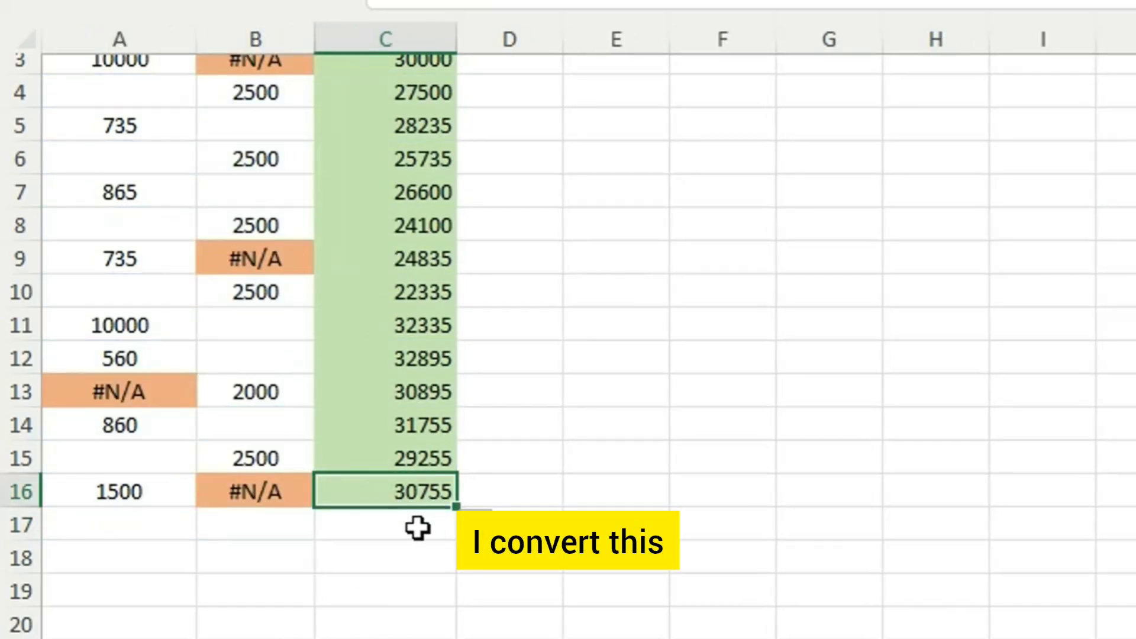
# Convert the range A1:C16 into a table with headers.
pyautogui.scroll(1, 236, 226)
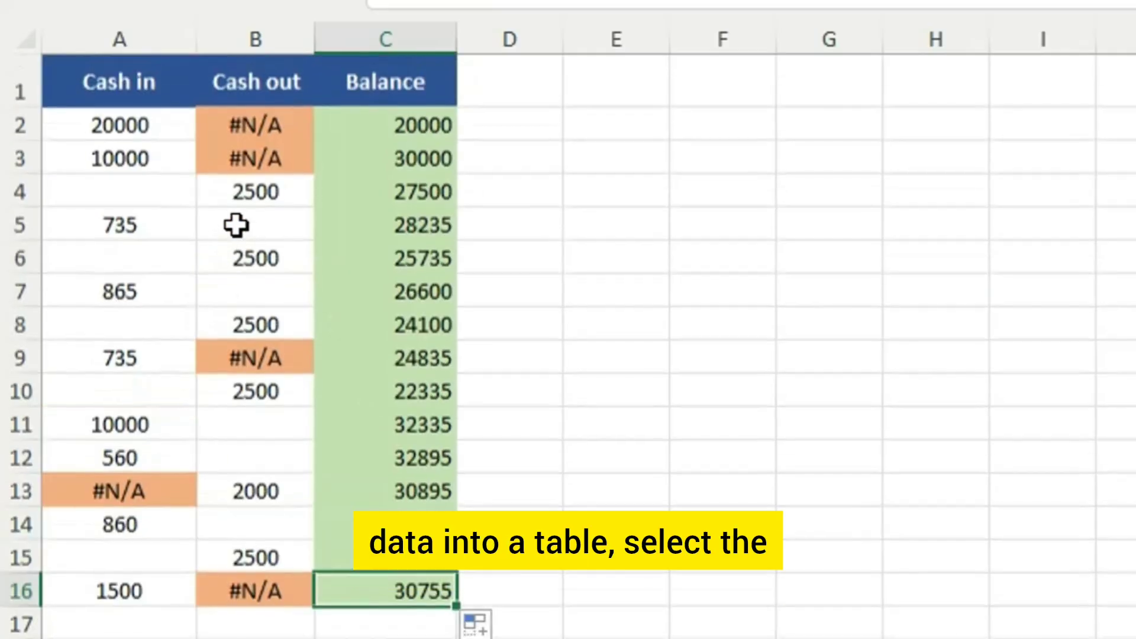
pyautogui.click(133, 91)
pyautogui.moveTo(146, 126); pyautogui.dragTo(371, 598)
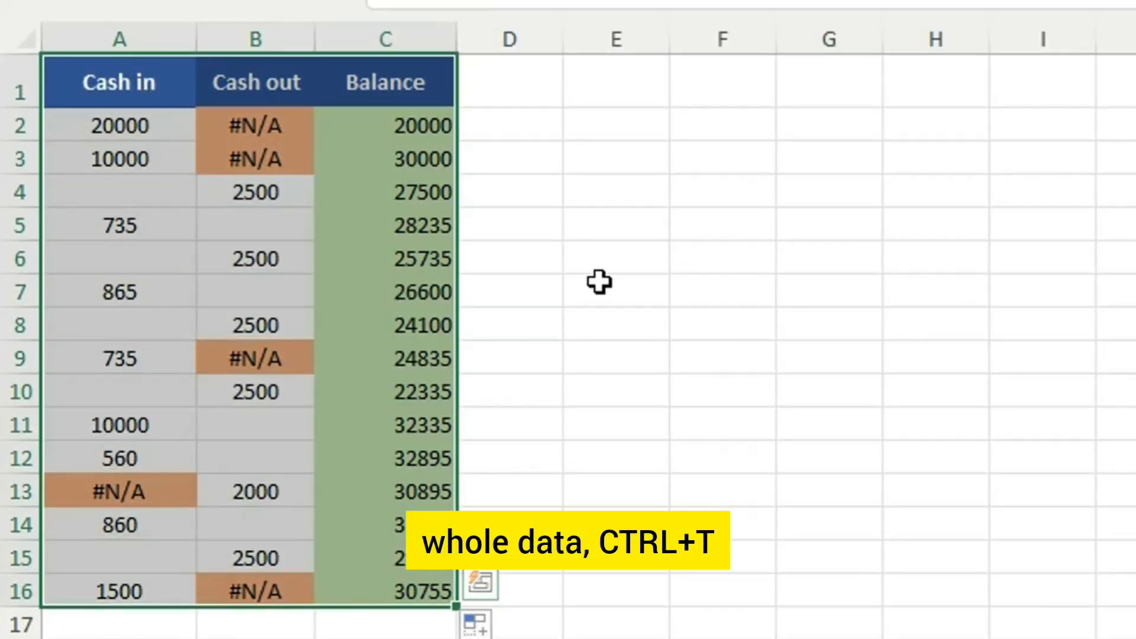
pyautogui.hotkey('ctrl', 't')
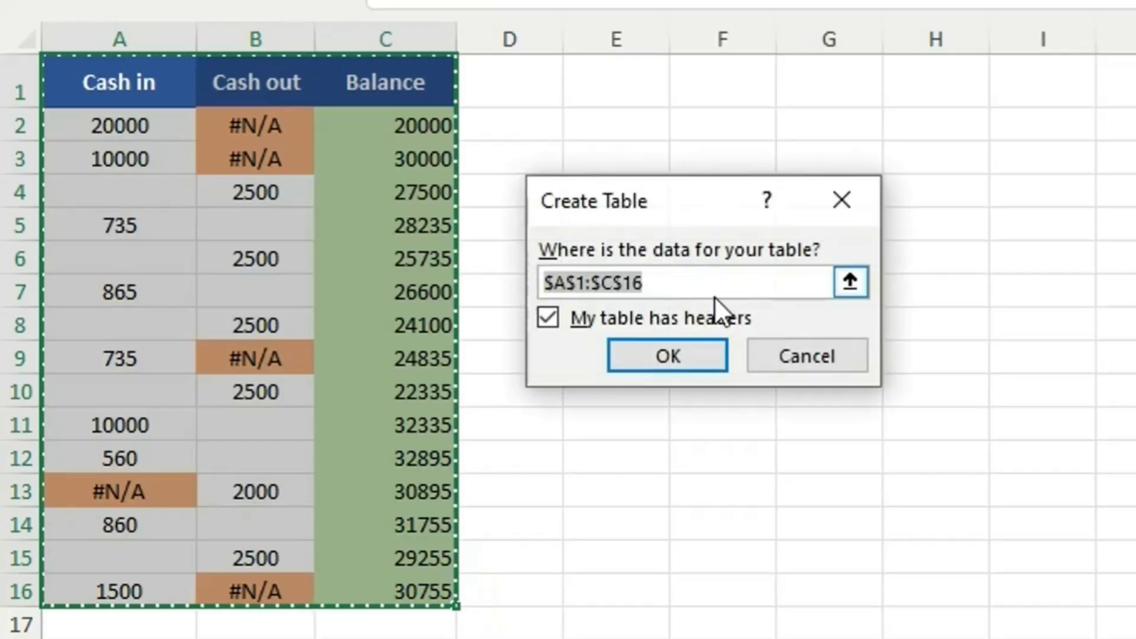
pyautogui.click(687, 350)
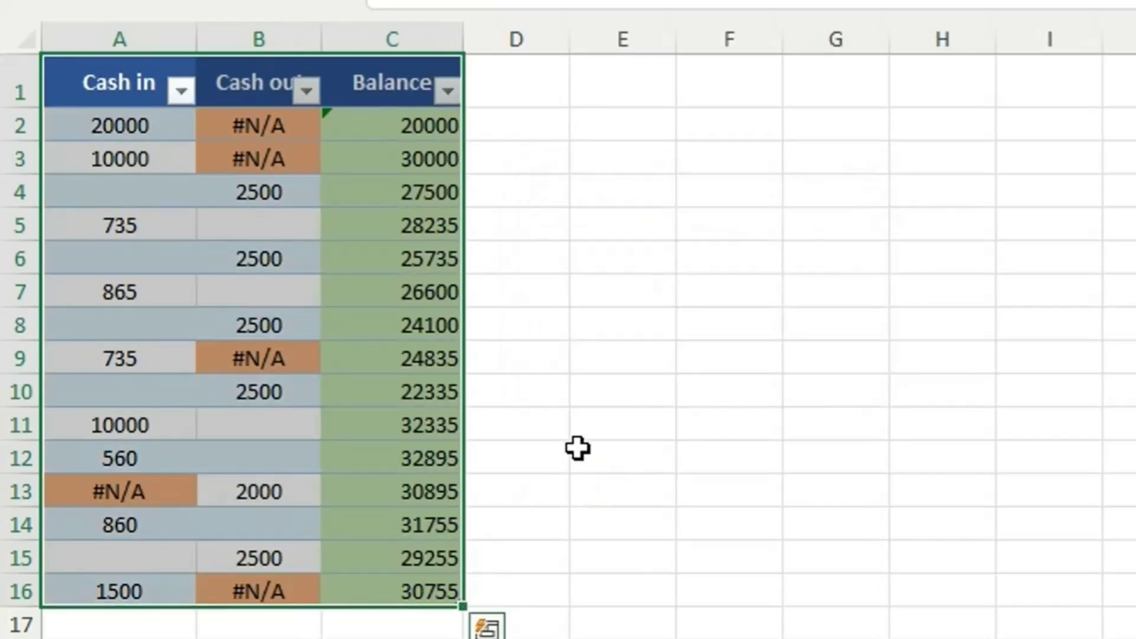
pyautogui.click(579, 448)
# Append a new table row 17 and enter 245 as its Cash in value.
pyautogui.click(408, 597)
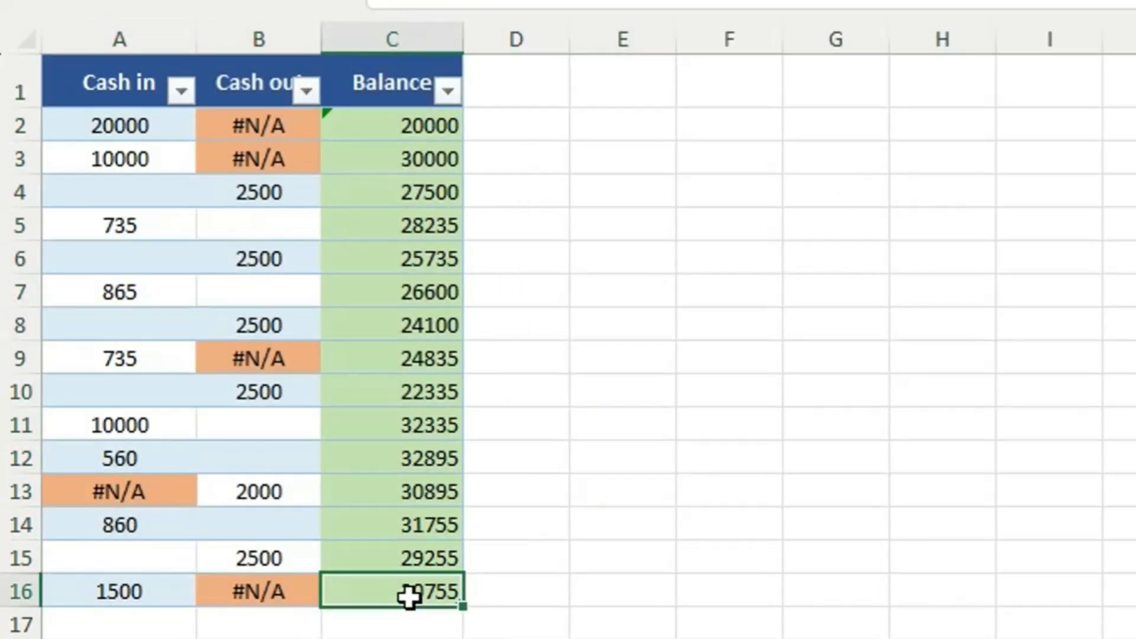
pyautogui.press('Tab')
pyautogui.scroll(-1, 542, 604)
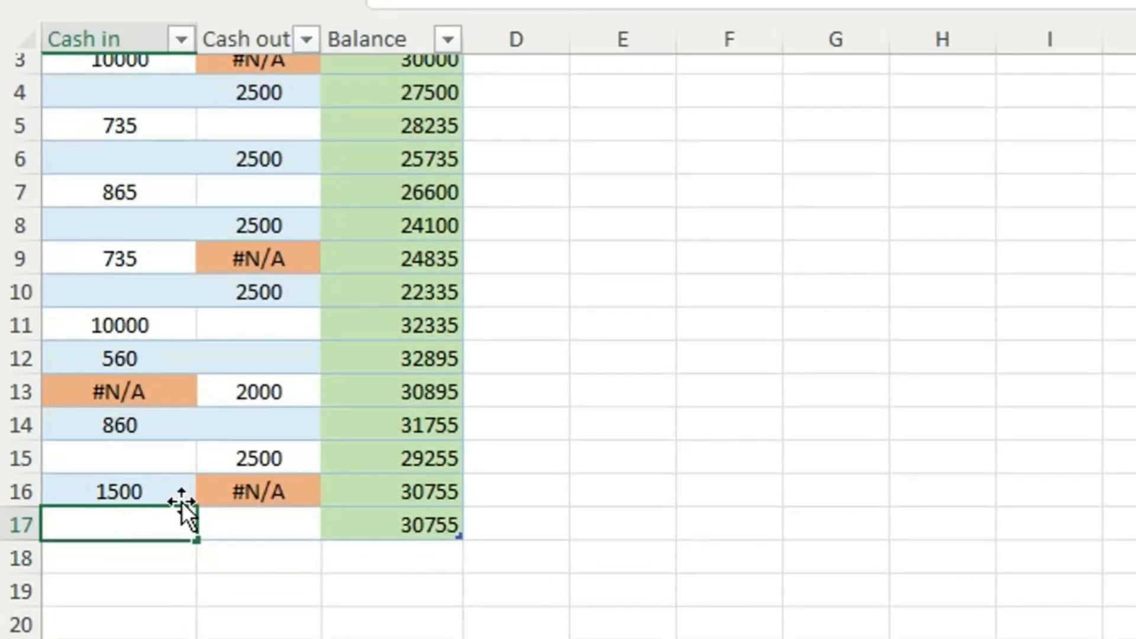
pyautogui.write('245')
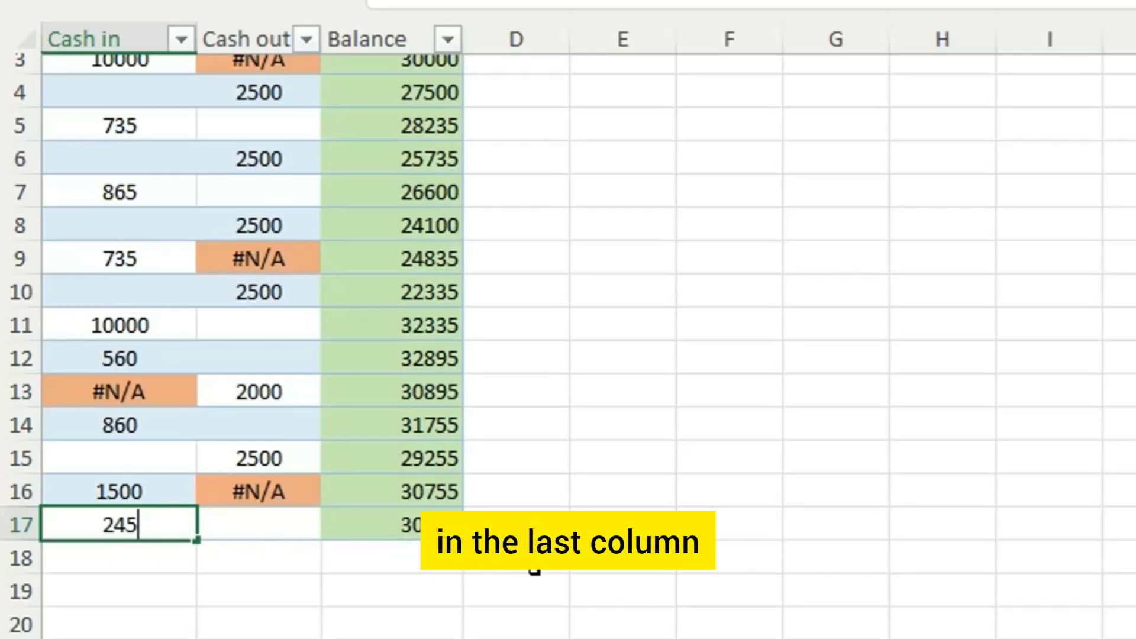
pyautogui.click(535, 562)
# Compare the running balance in cell C17 and its formula on Sheet1 and Sheet2.
pyautogui.click(410, 532)
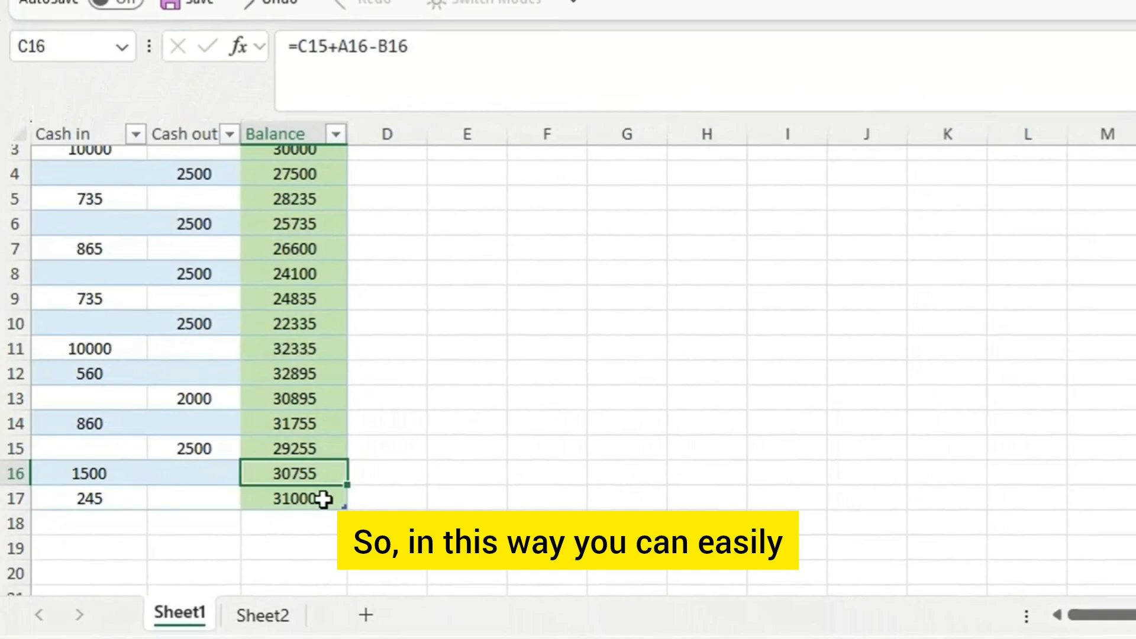
pyautogui.click(430, 525)
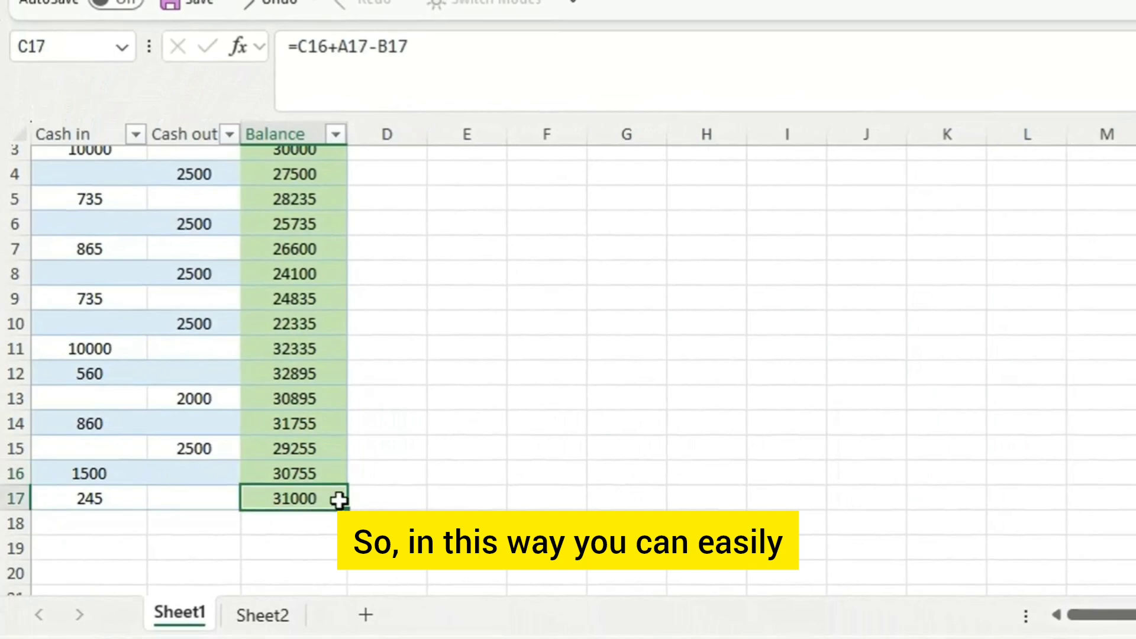
pyautogui.click(283, 610)
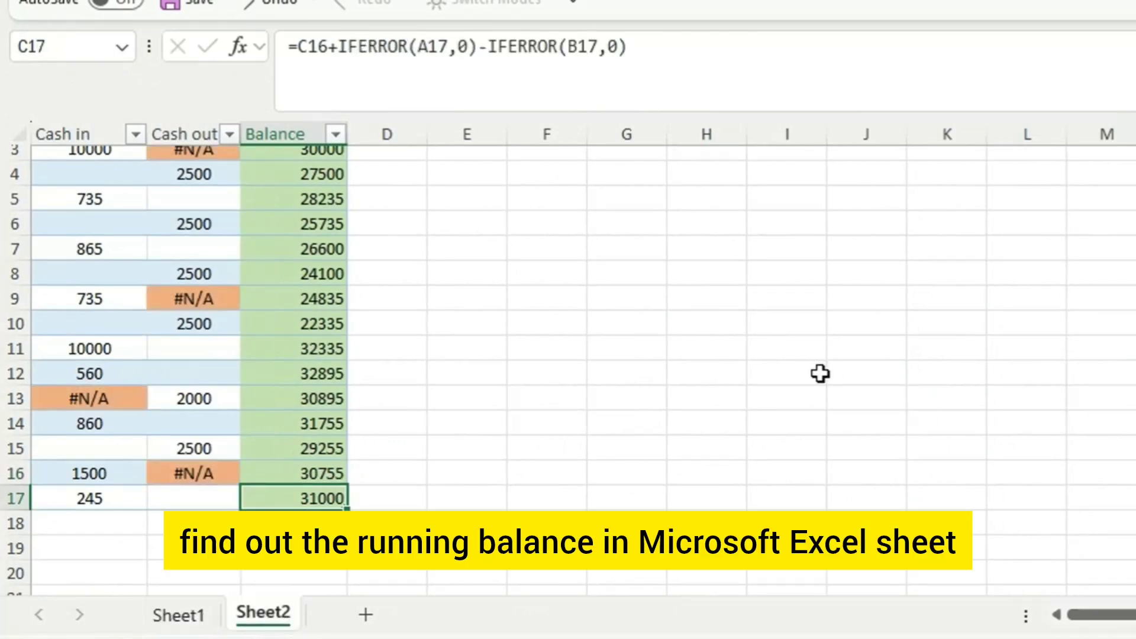